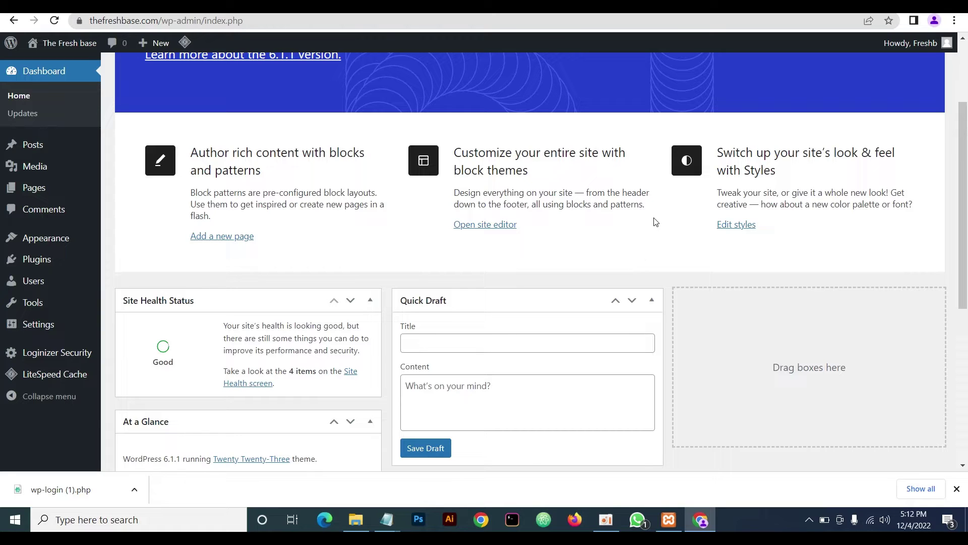
# Step: Open a new Chrome Incognito window from the browser's three-dot menu
pyautogui.click(955, 22)
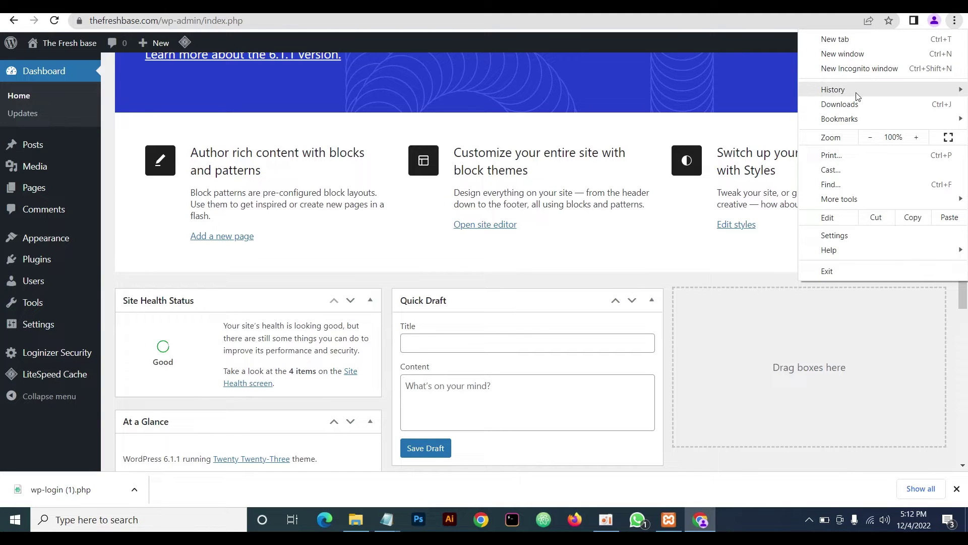
pyautogui.moveTo(856, 96)
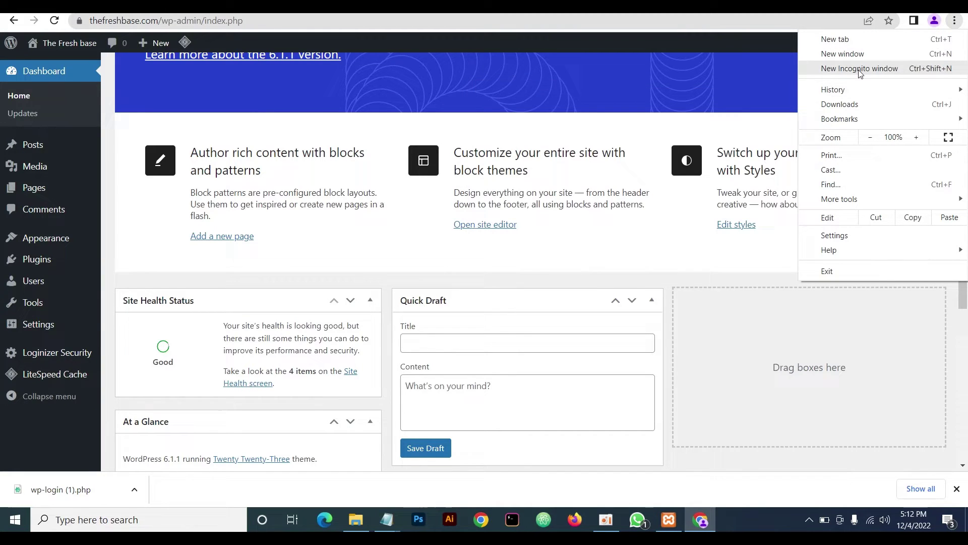
pyautogui.click(861, 70)
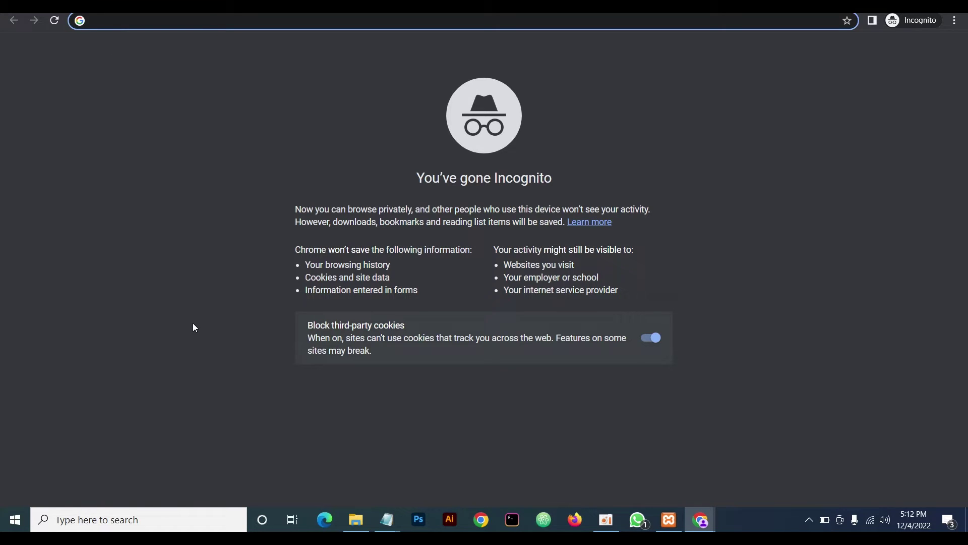
# Step: In the incognito window, load thefreshbase.com/wp-admin/, then /wp-login.php, then /login
pyautogui.write('the')
pyautogui.press('Right')
pyautogui.write('/')
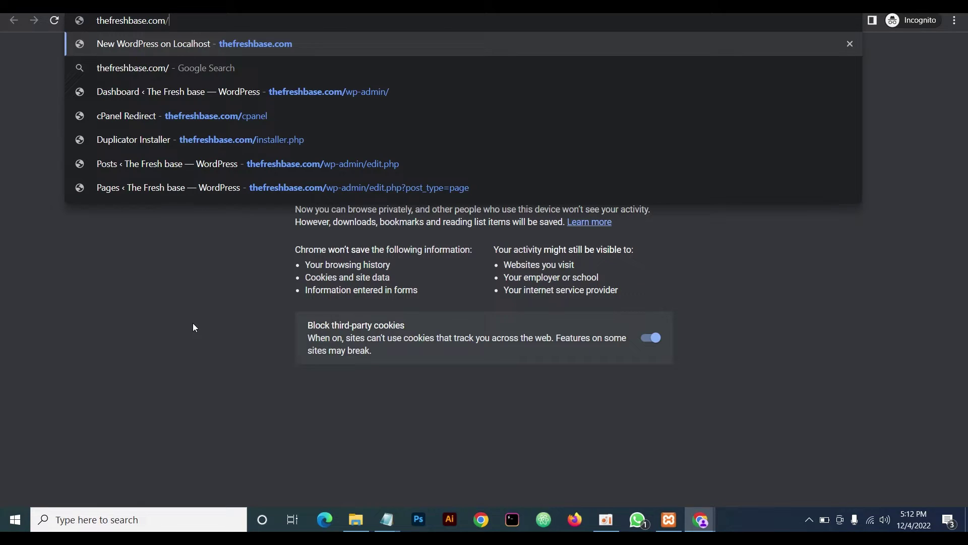
pyautogui.write('wp-')
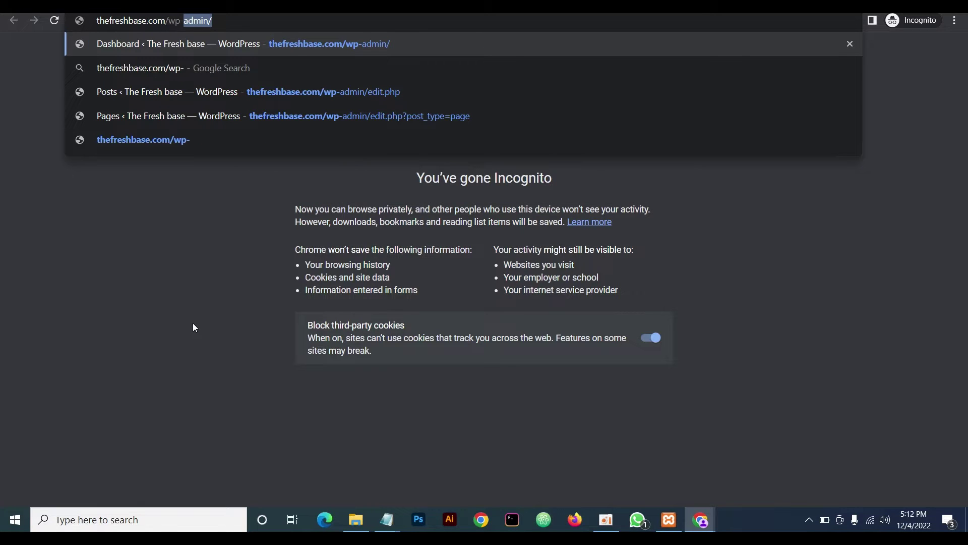
pyautogui.press('Return')
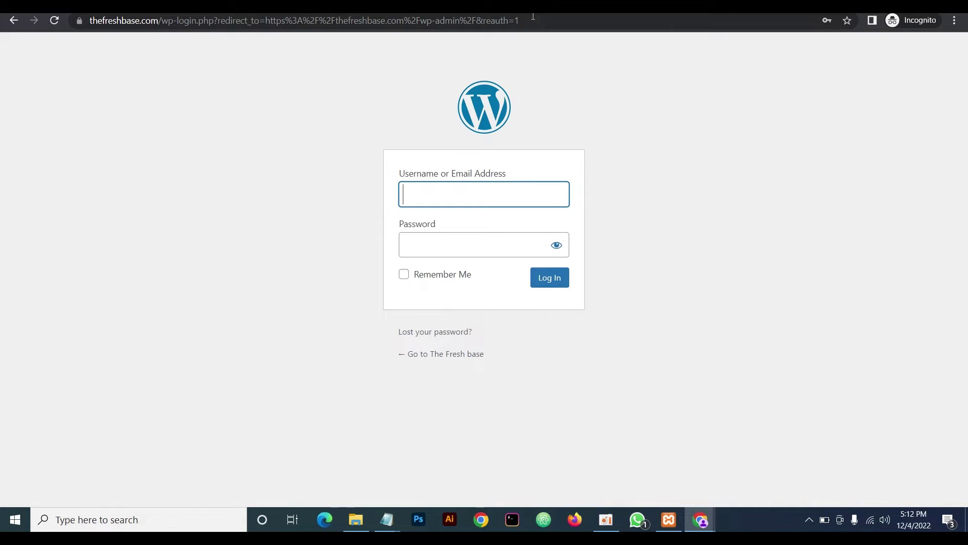
pyautogui.moveTo(549, 20); pyautogui.dragTo(193, 38)
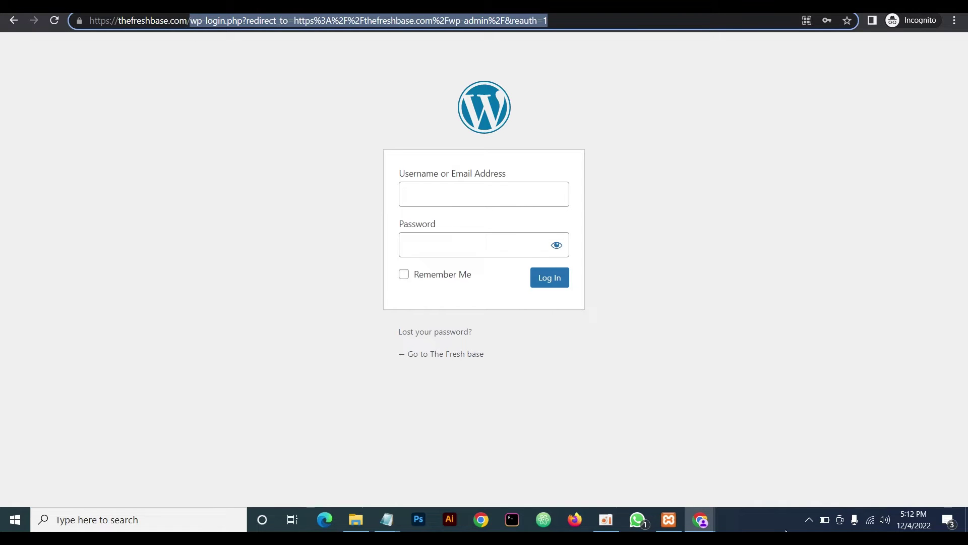
pyautogui.write('wp-login.')
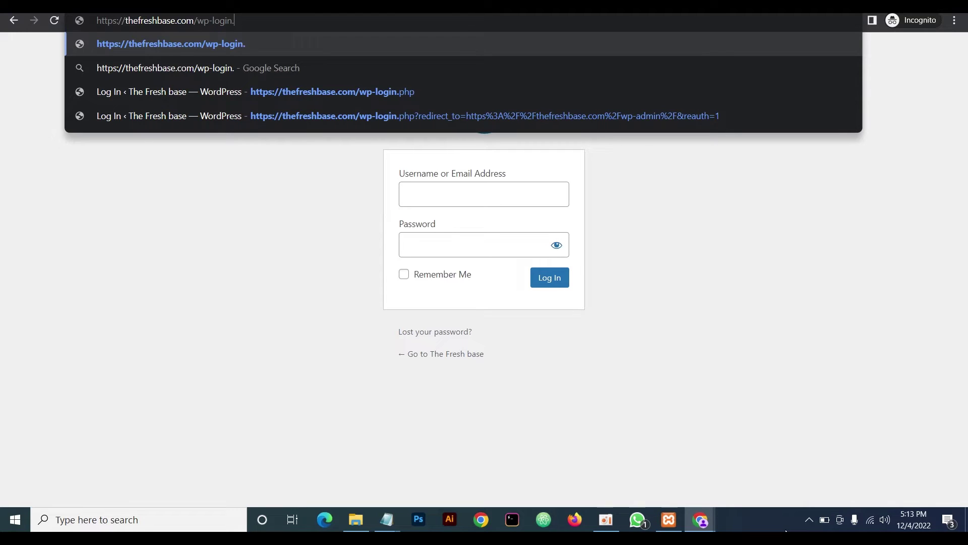
pyautogui.write('php')
pyautogui.press('Return')
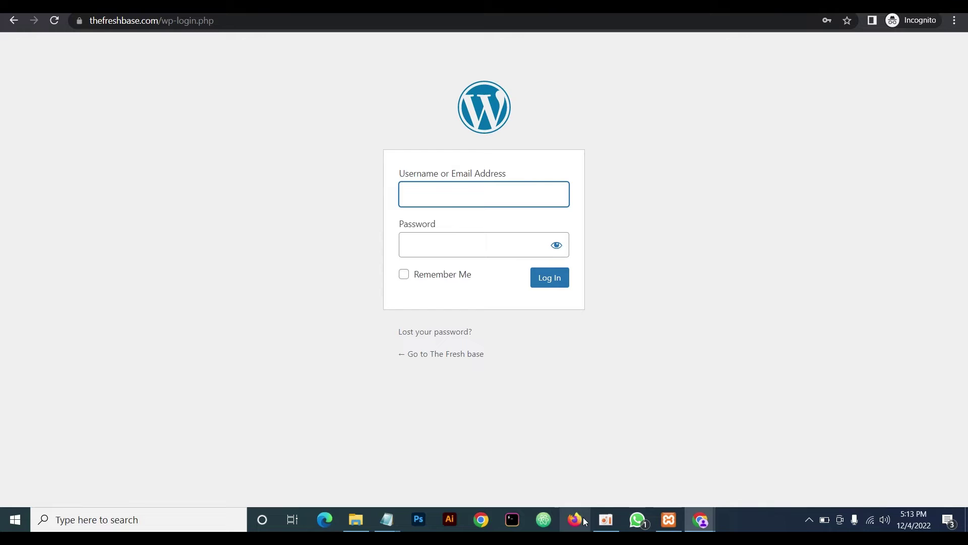
pyautogui.moveTo(227, 22); pyautogui.dragTo(160, 23)
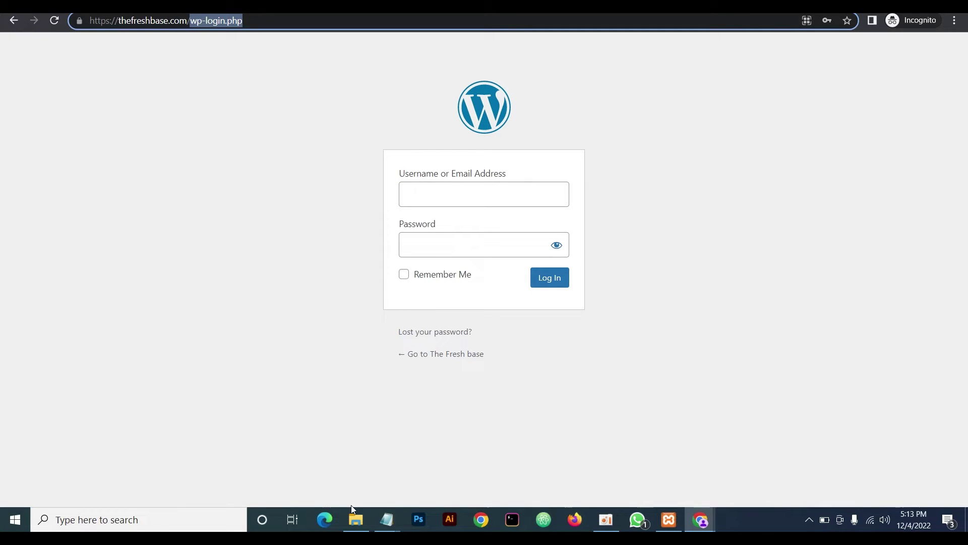
pyautogui.write('login')
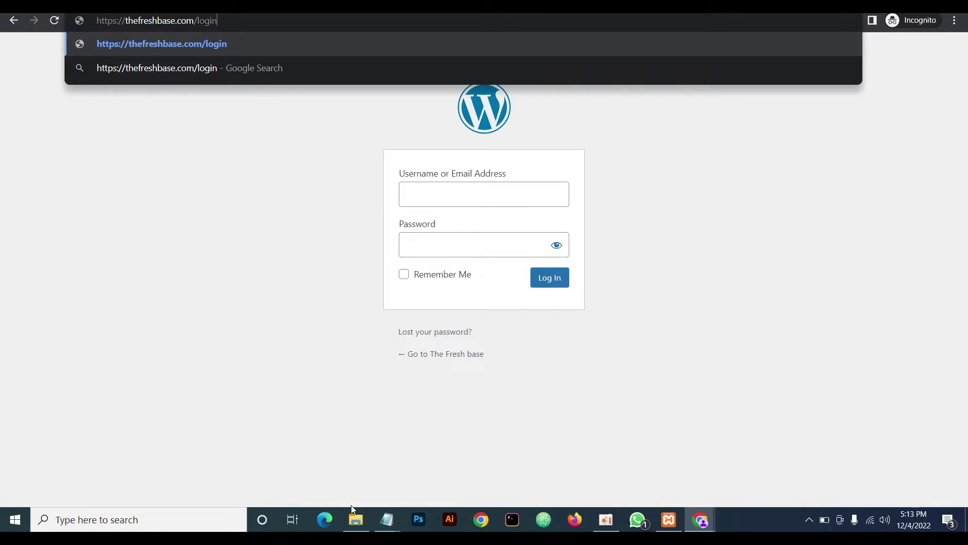
pyautogui.press('Return')
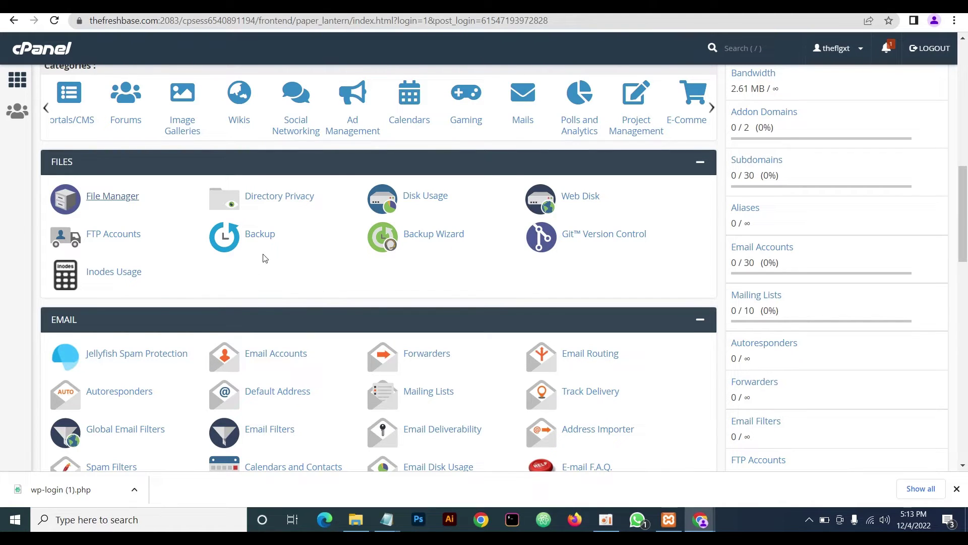
# Step: Open File Manager from the Files section of the cPanel home page
pyautogui.click(109, 199)
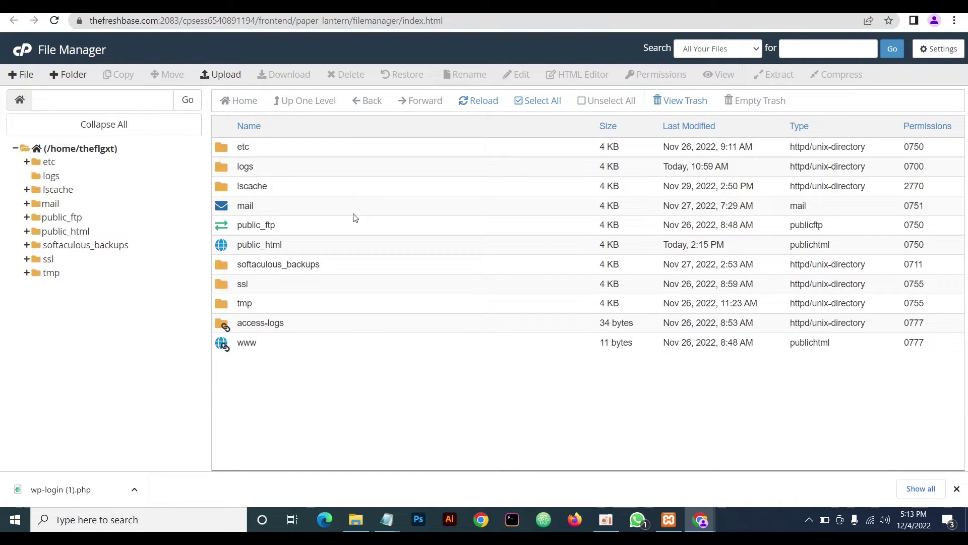
# Step: Open the public_html folder and select the wp-login.php file
pyautogui.doubleClick(321, 250)
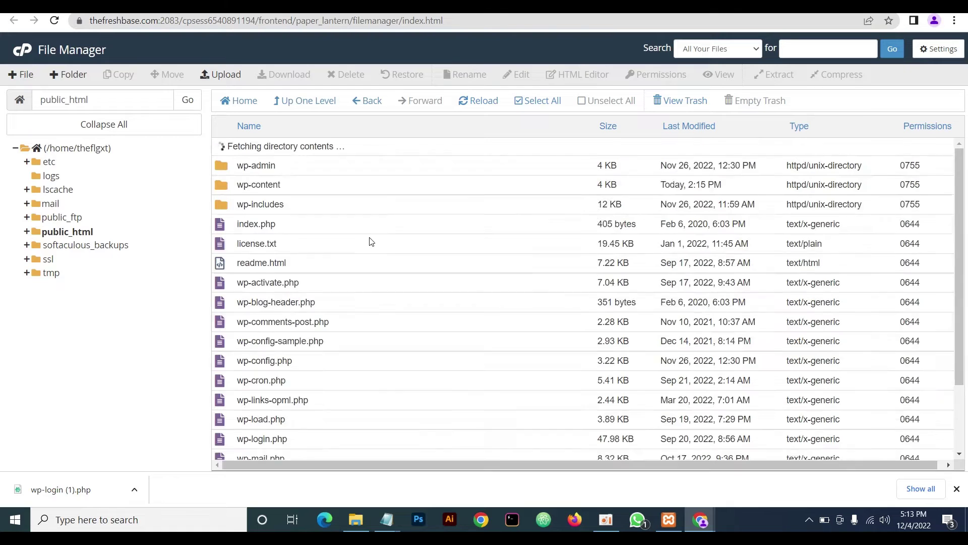
pyautogui.scroll(-2, 309, 205)
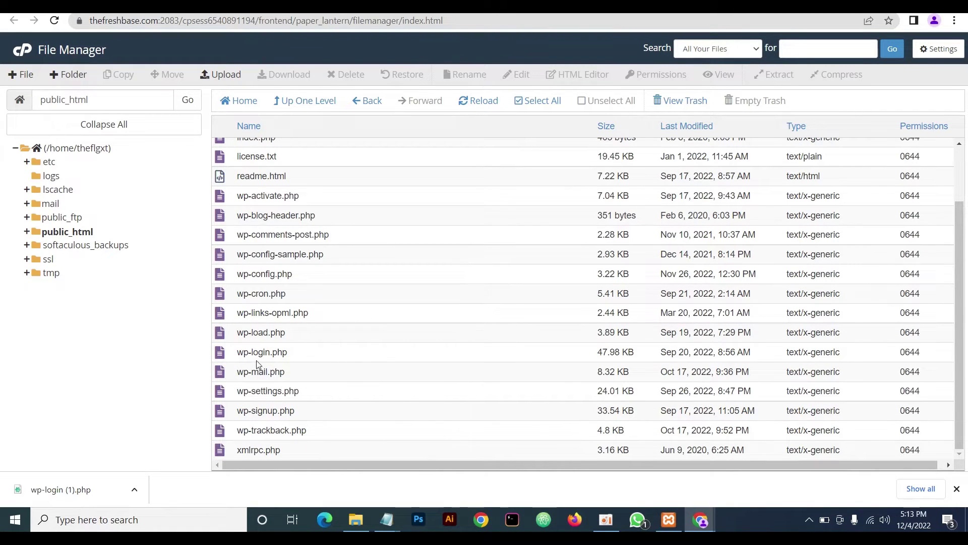
pyautogui.click(304, 354)
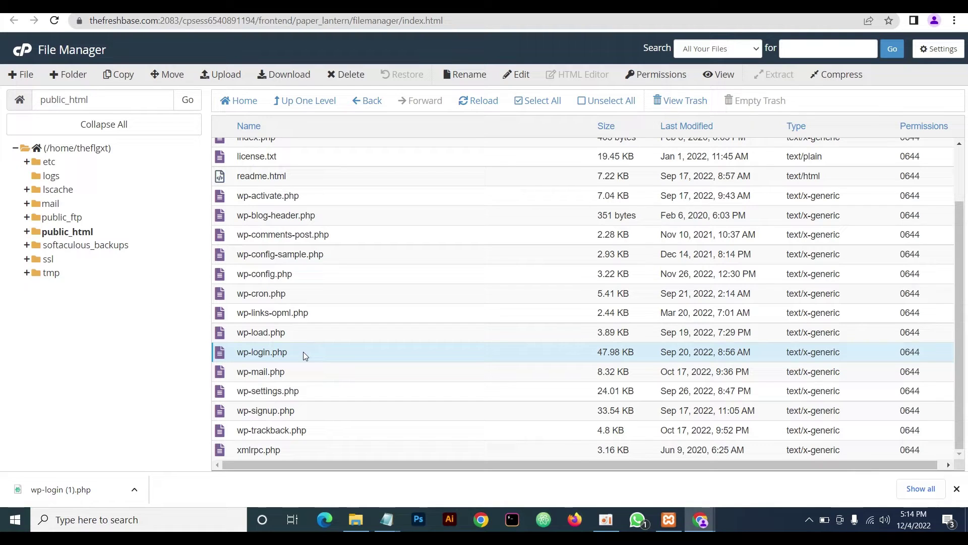
# Step: Open wp-login.php via Edit in the code editor and place the cursor in its code
pyautogui.rightClick(304, 352)
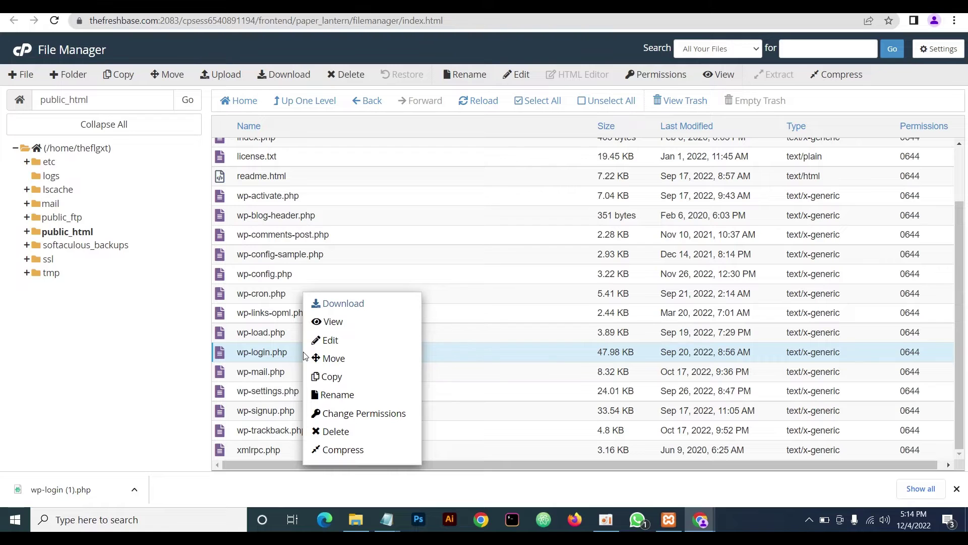
pyautogui.click(330, 341)
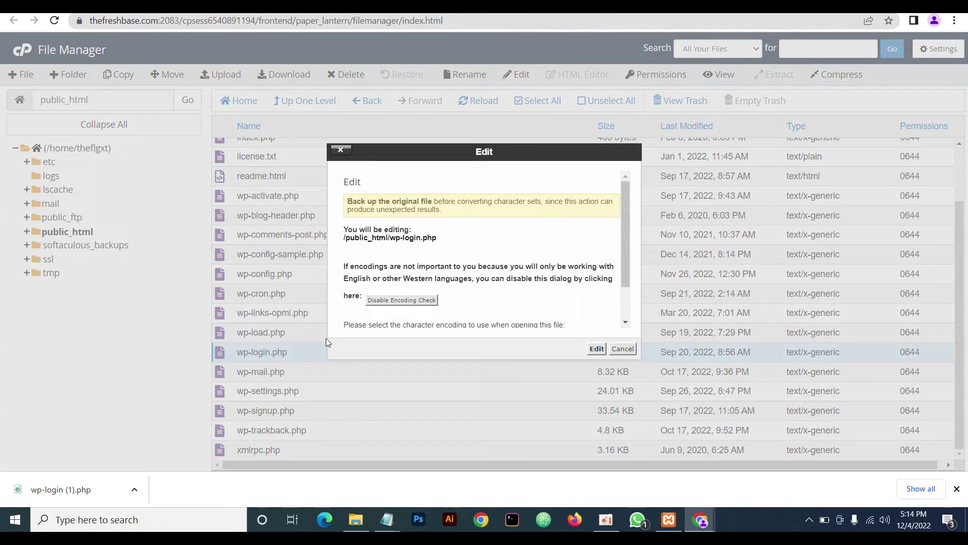
pyautogui.click(597, 348)
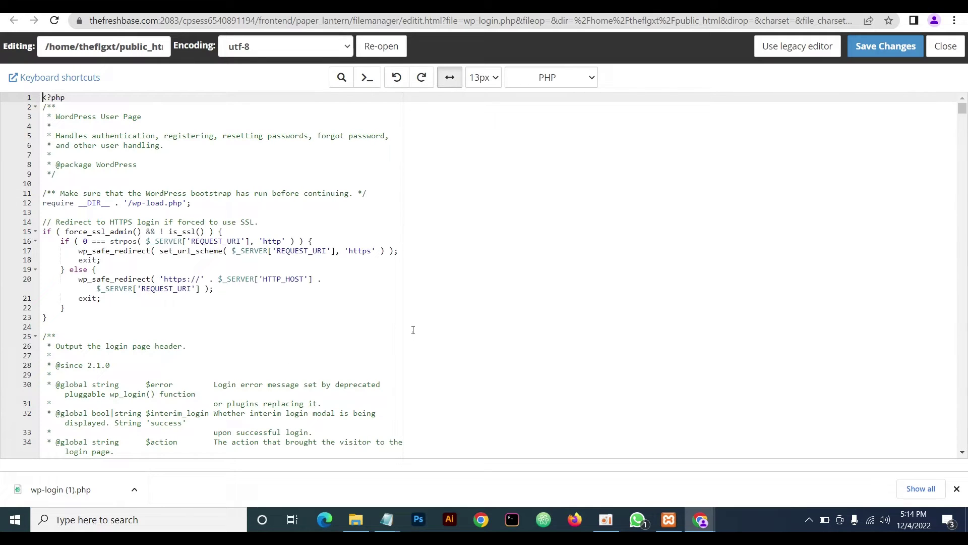
pyautogui.hotkey('ctrl', 'w')
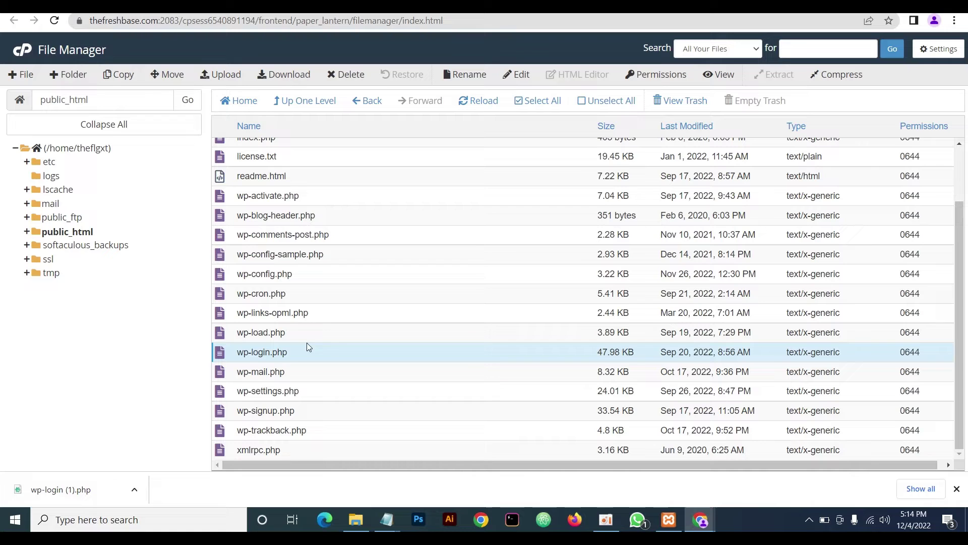
pyautogui.click(957, 489)
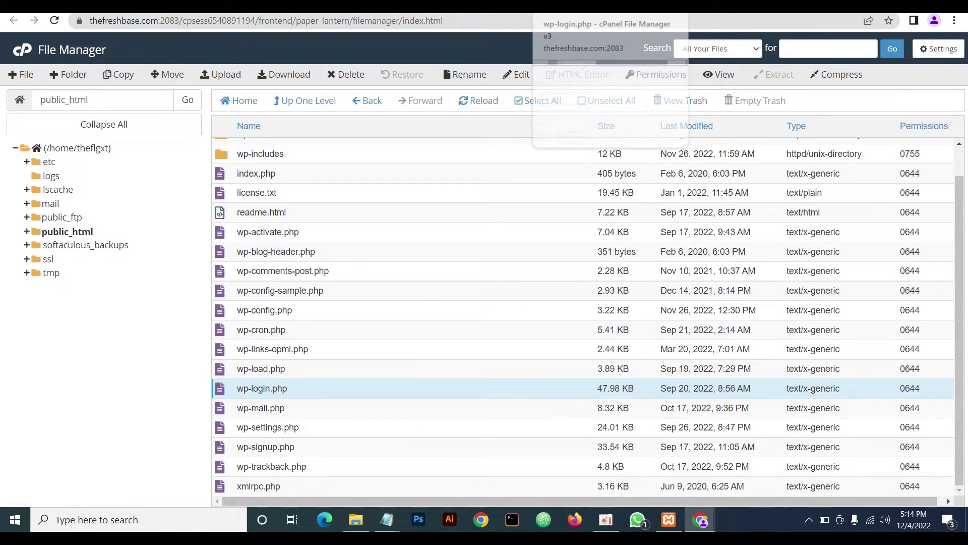
pyautogui.click(580, 6)
pyautogui.scroll(-2, 273, 271)
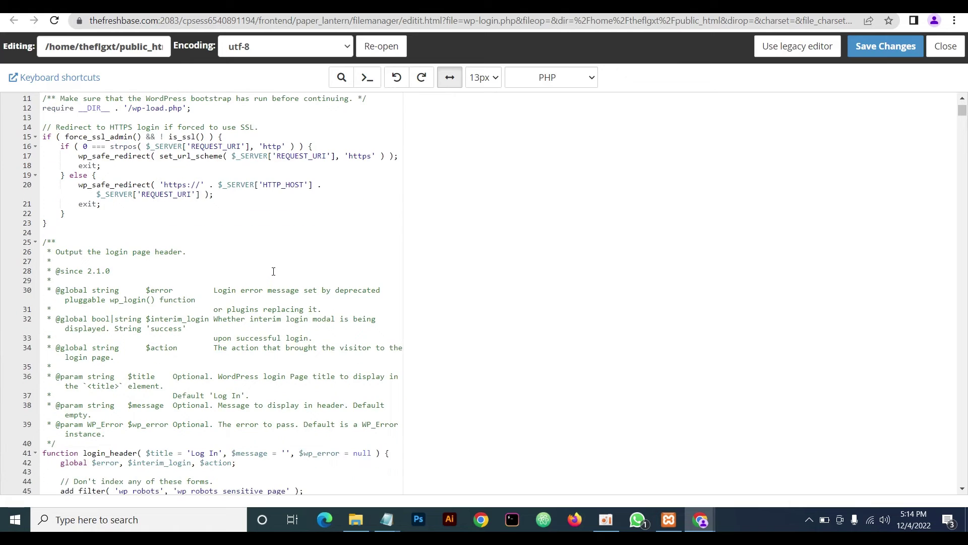
pyautogui.click(300, 252)
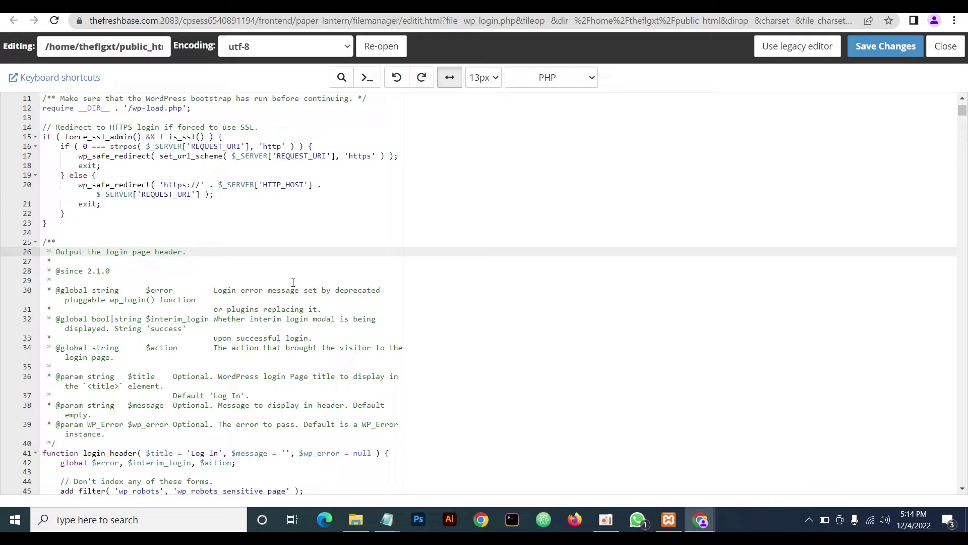
# Step: Replace all 'wp-login' matches with 'mynewlogin' using find-and-replace, then save wp-login.php
pyautogui.hotkey('ctrl', 'f')
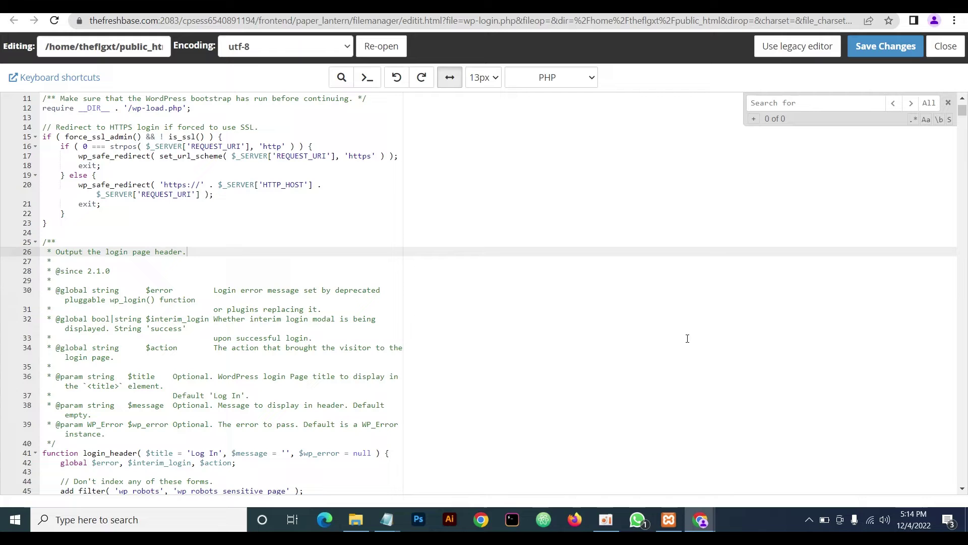
pyautogui.write('wp-')
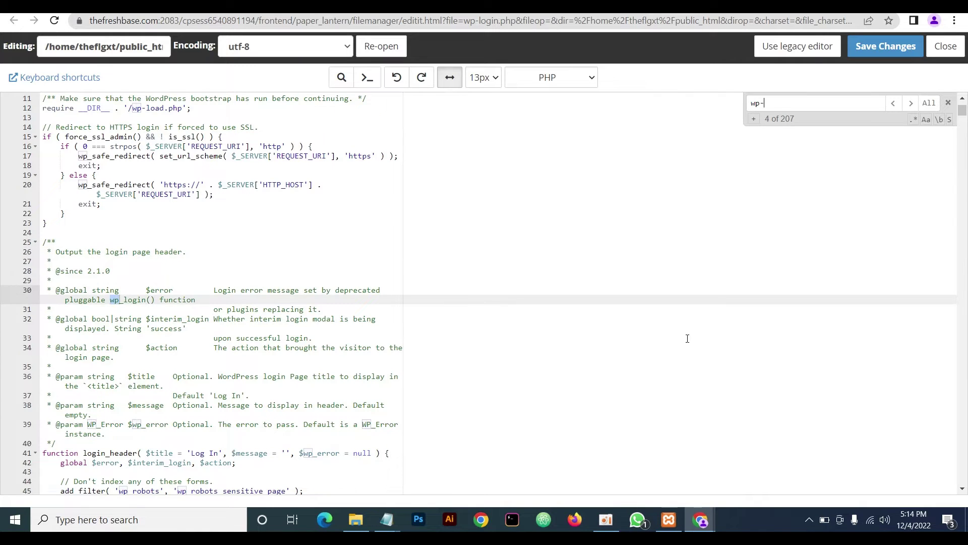
pyautogui.write('login')
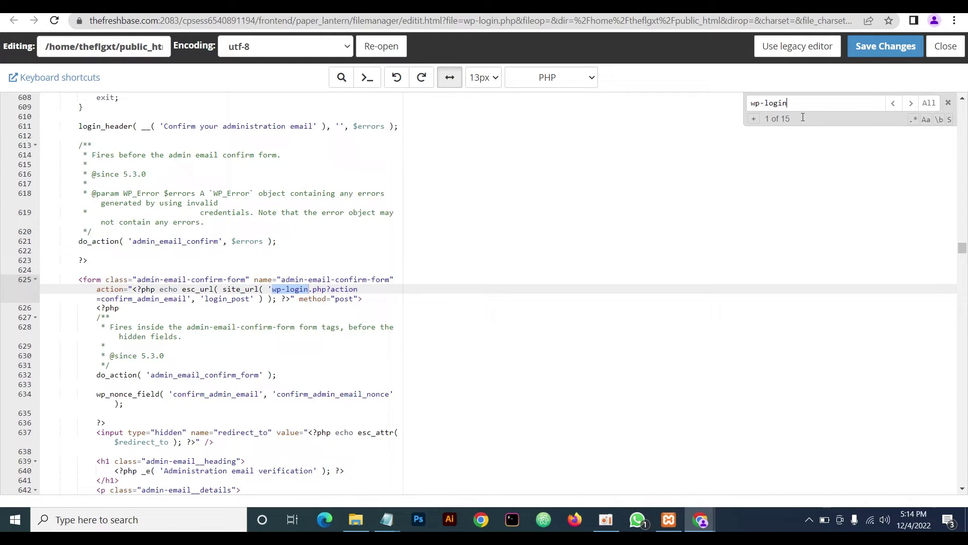
pyautogui.click(754, 119)
pyautogui.click(781, 122)
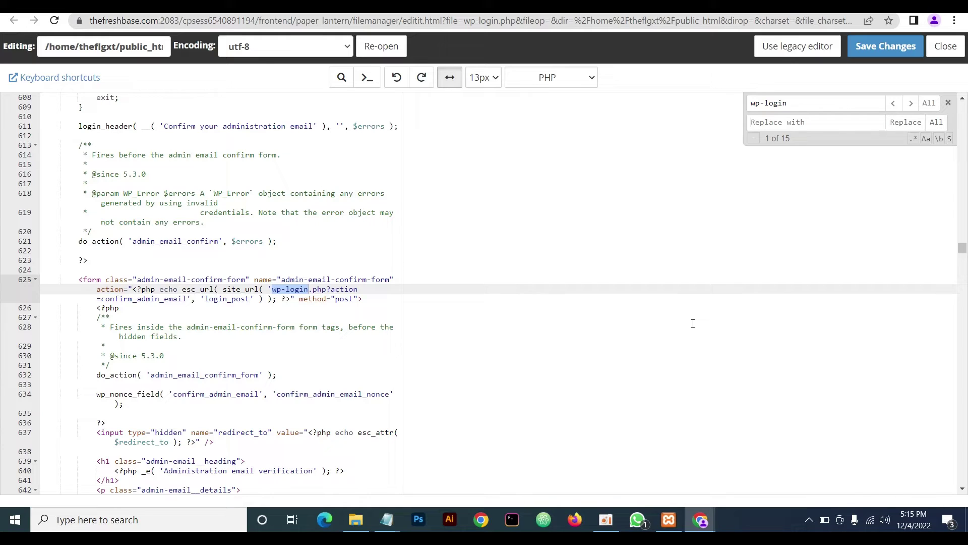
pyautogui.write('mynewlogin')
pyautogui.moveTo(804, 123); pyautogui.dragTo(752, 130)
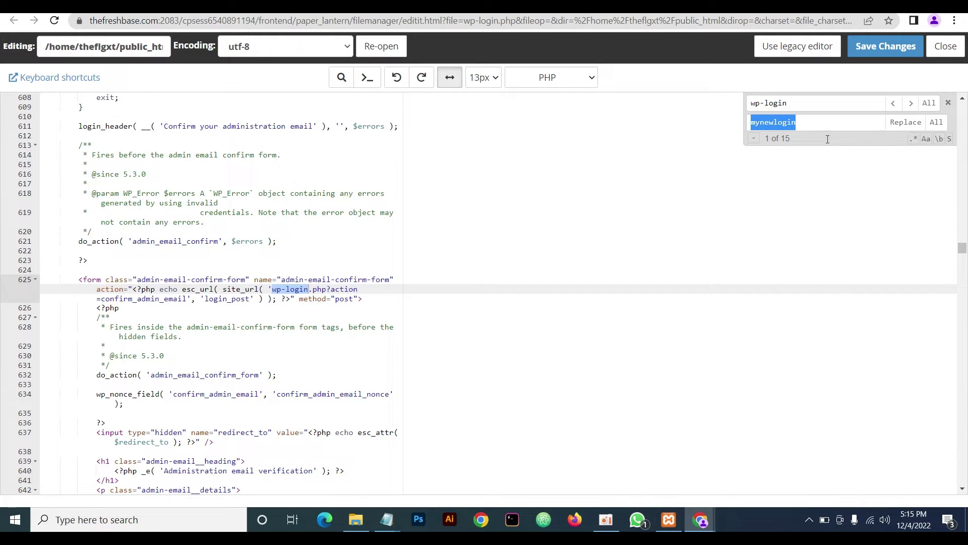
pyautogui.click(936, 123)
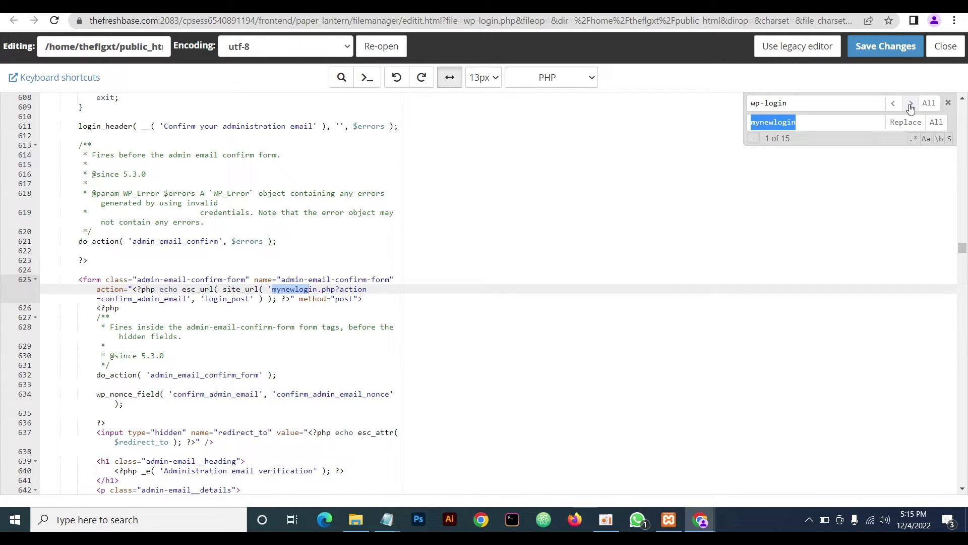
pyautogui.click(762, 105)
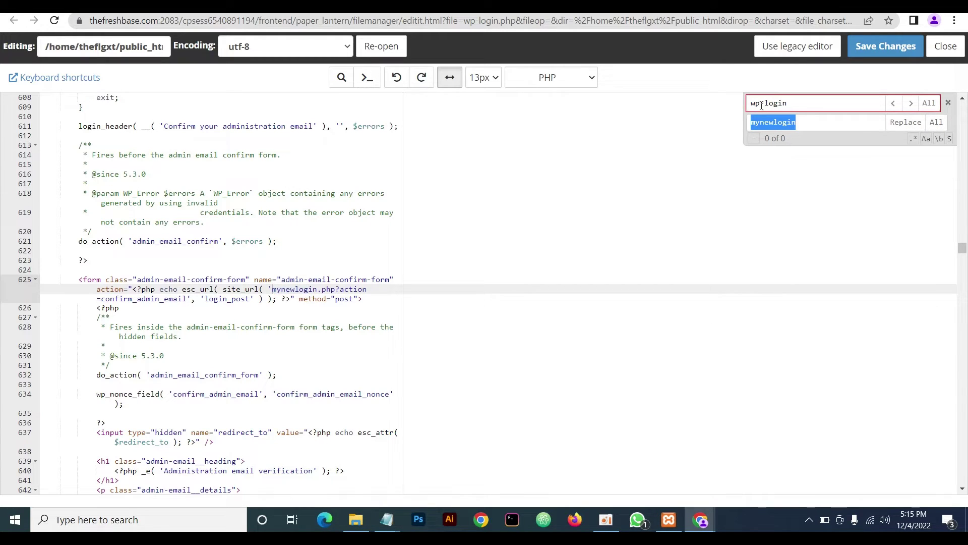
pyautogui.click(871, 56)
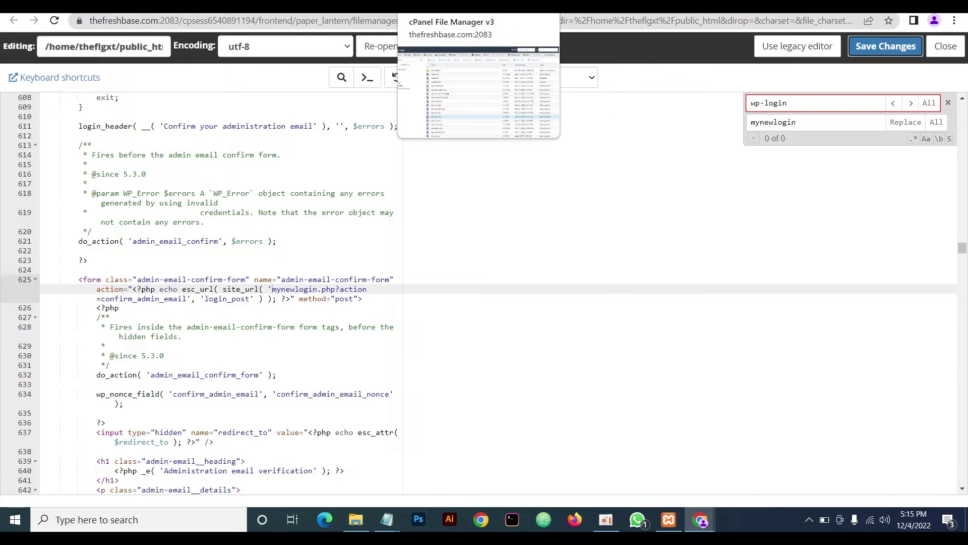
# Step: Rename wp-login.php in public_html to mynewlogin.php from its context menu
pyautogui.click(550, 6)
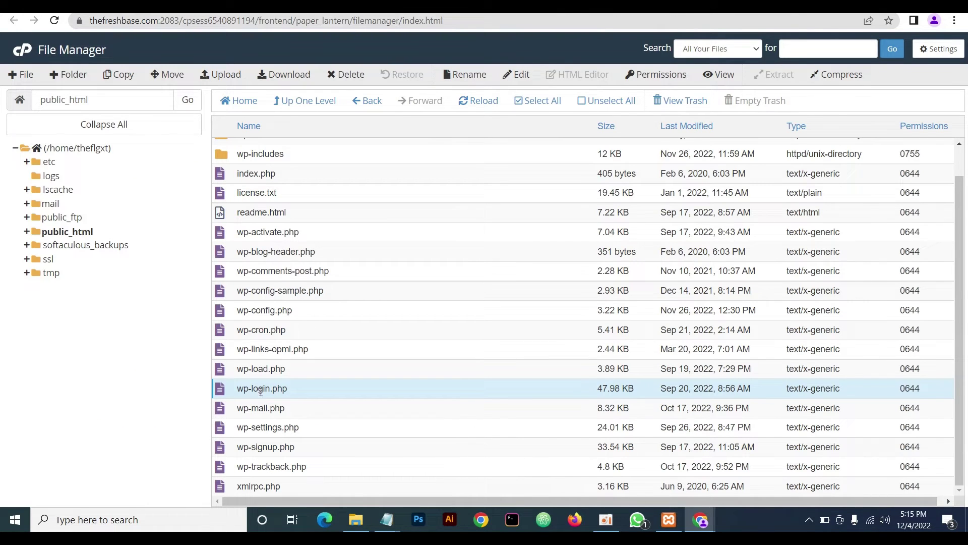
pyautogui.rightClick(298, 393)
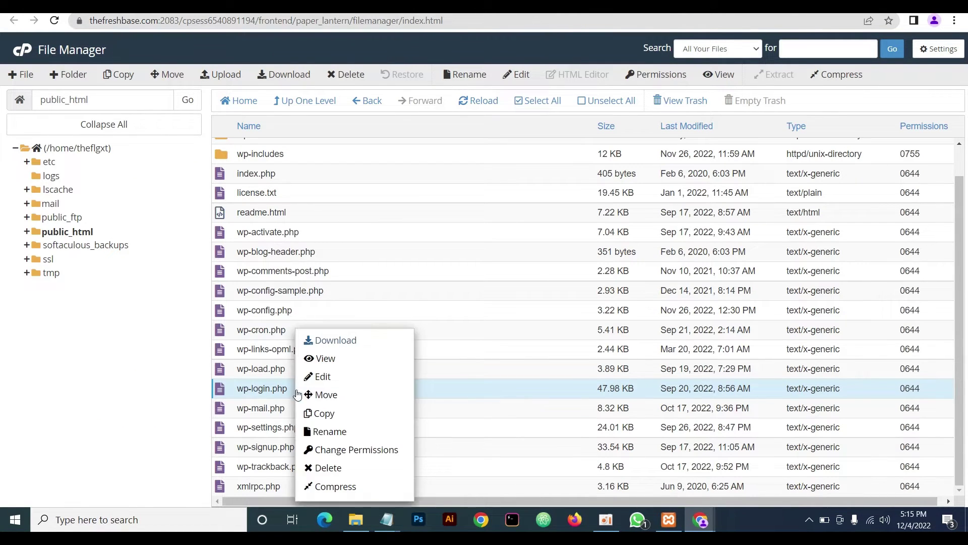
pyautogui.click(339, 432)
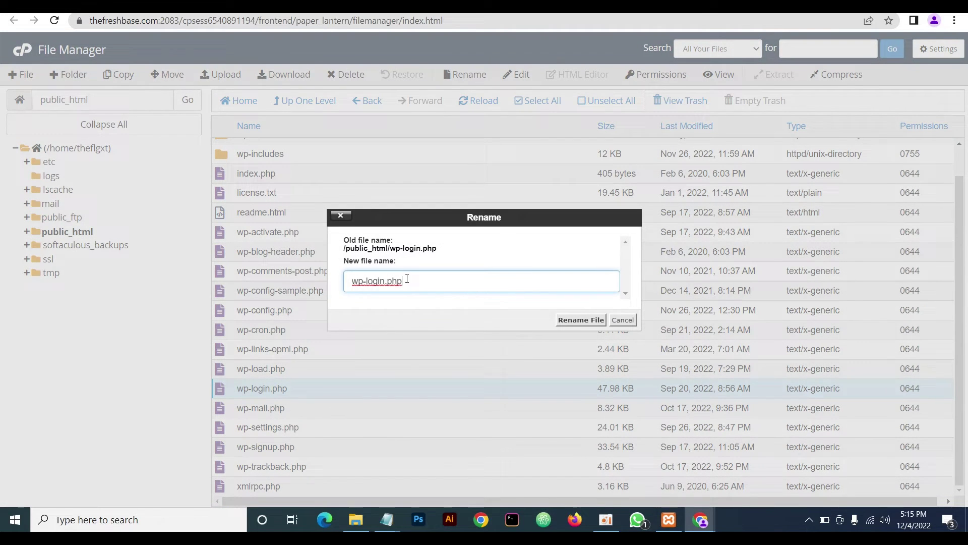
pyautogui.moveTo(408, 281); pyautogui.dragTo(263, 289)
pyautogui.write('mynewlogin.php')
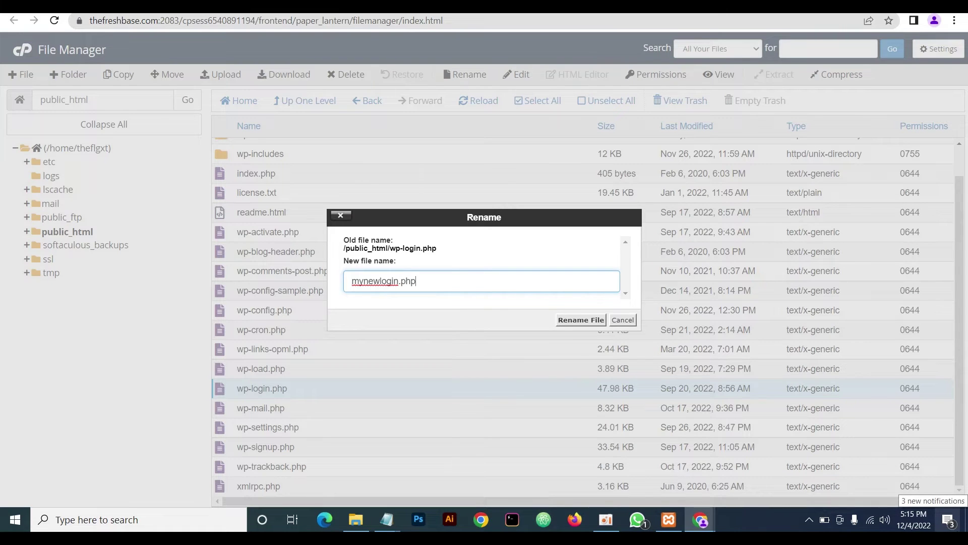
pyautogui.click(586, 320)
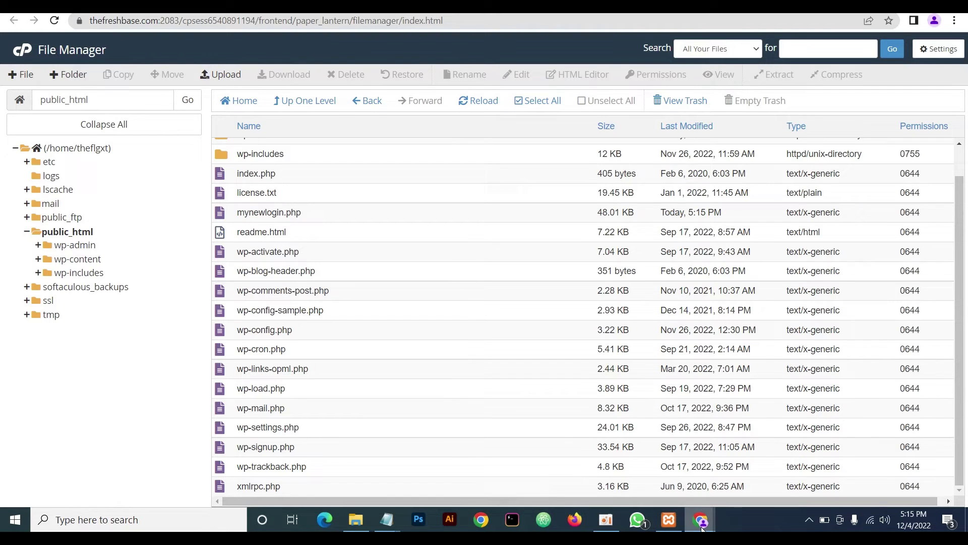
# Step: In the incognito window, load thefreshbase.com/mynewlogin.php to show the login form
pyautogui.moveTo(702, 528)
pyautogui.click(749, 497)
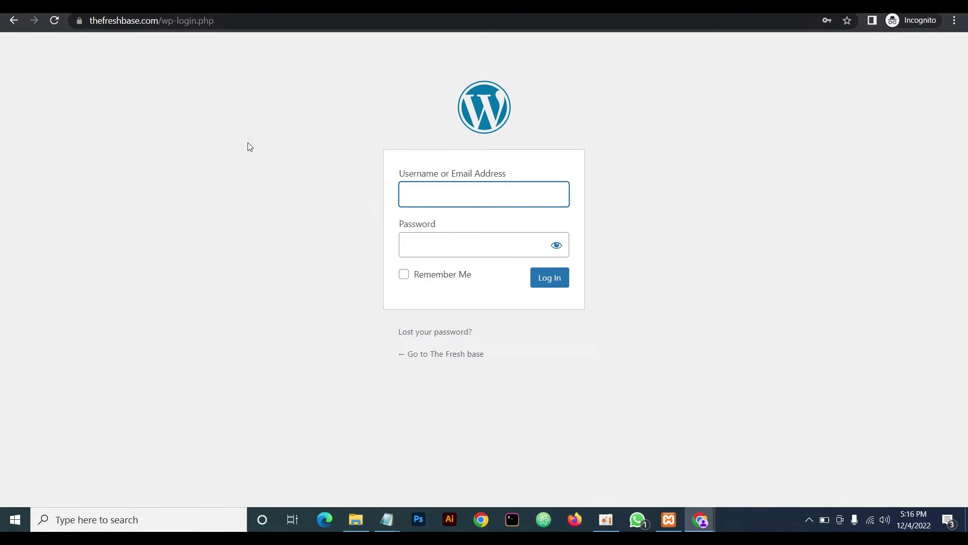
pyautogui.click(224, 20)
pyautogui.click(222, 20)
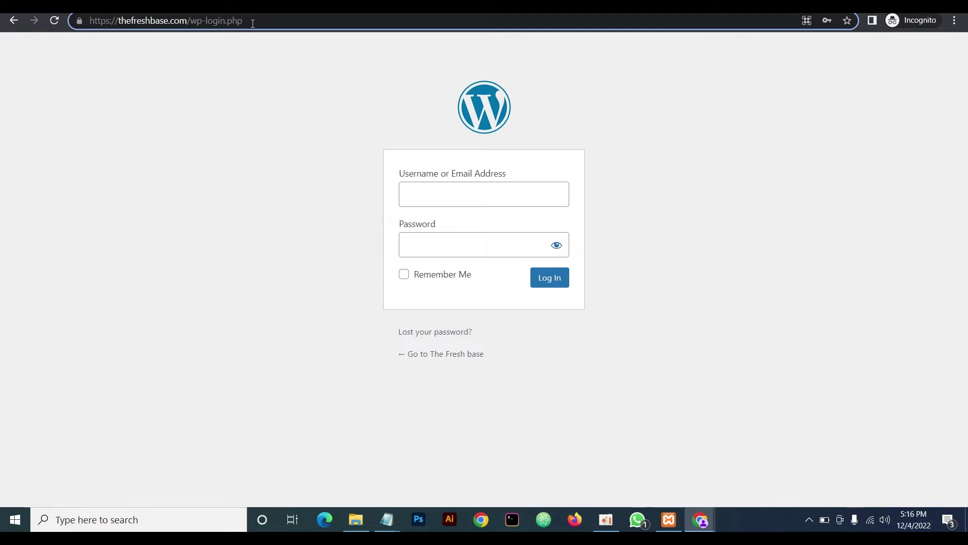
pyautogui.moveTo(253, 21); pyautogui.dragTo(190, 20)
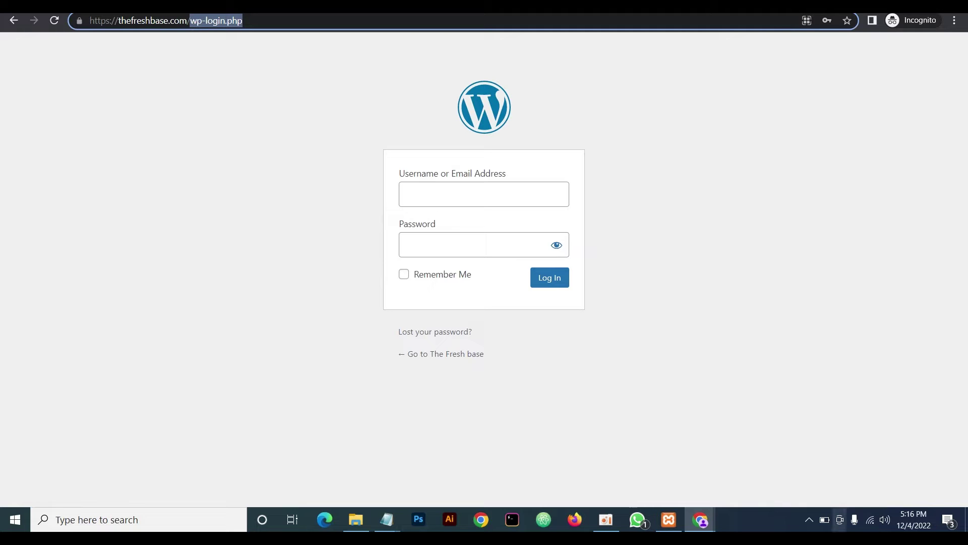
pyautogui.write('mynewlogin')
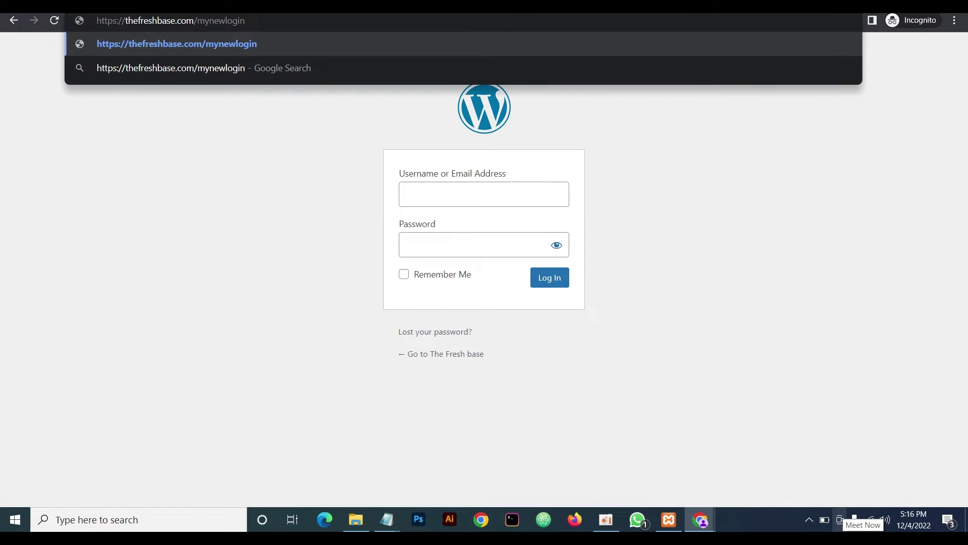
pyautogui.write('.php')
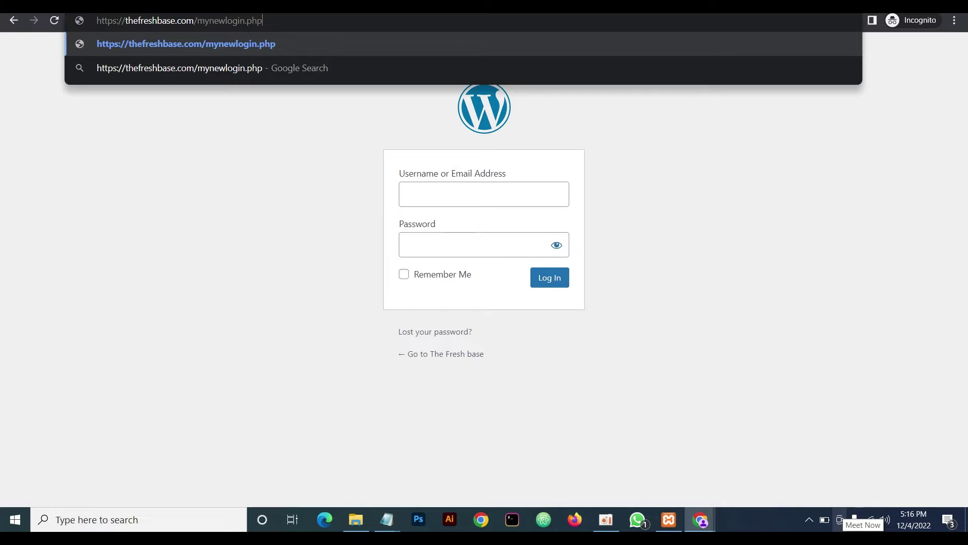
pyautogui.press('Return')
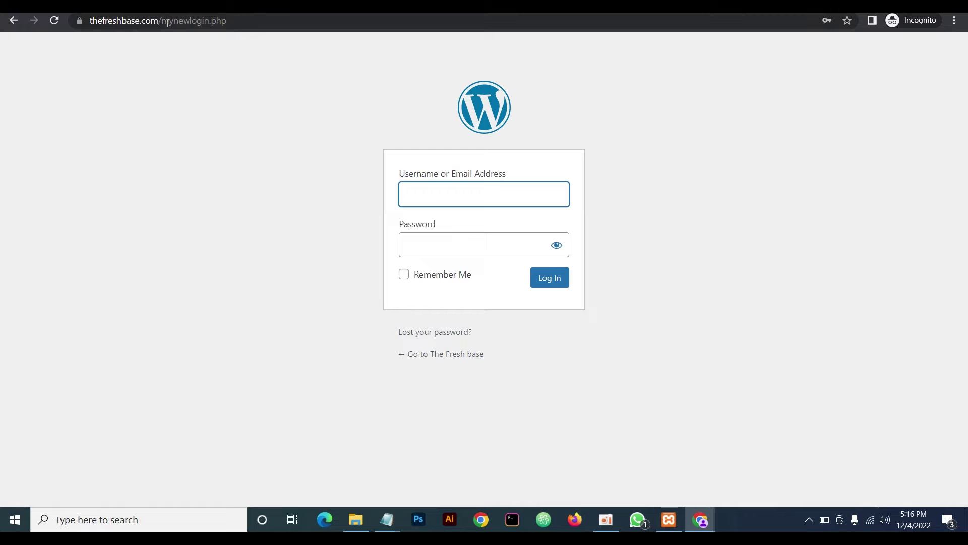
pyautogui.moveTo(162, 22); pyautogui.dragTo(244, 28)
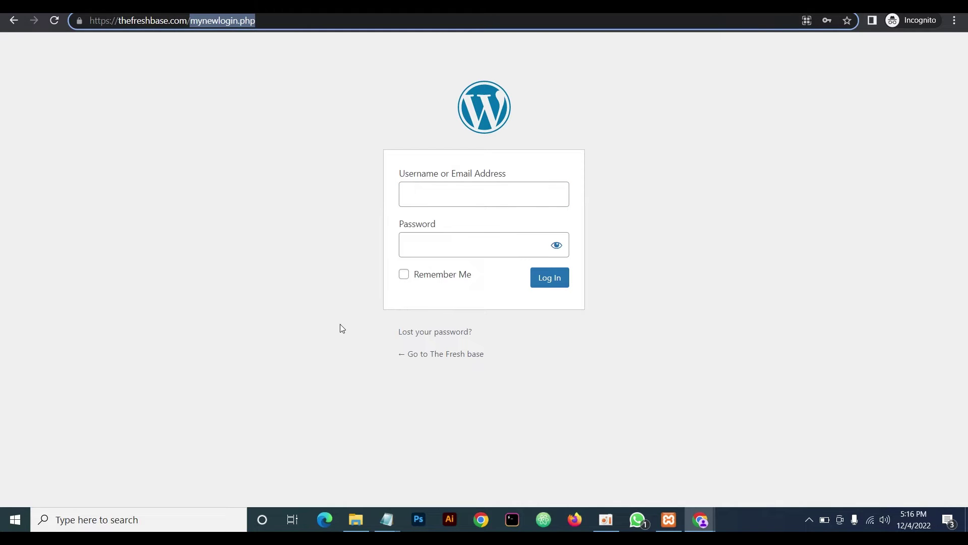
# Step: Go to the old thefreshbase.com/wp-admin address
pyautogui.write('w-')
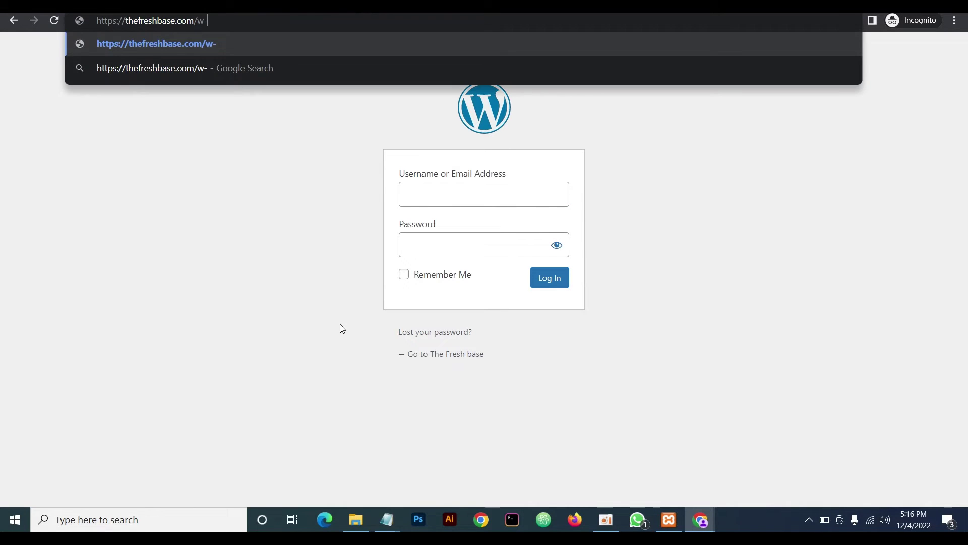
pyautogui.press('BackSpace')
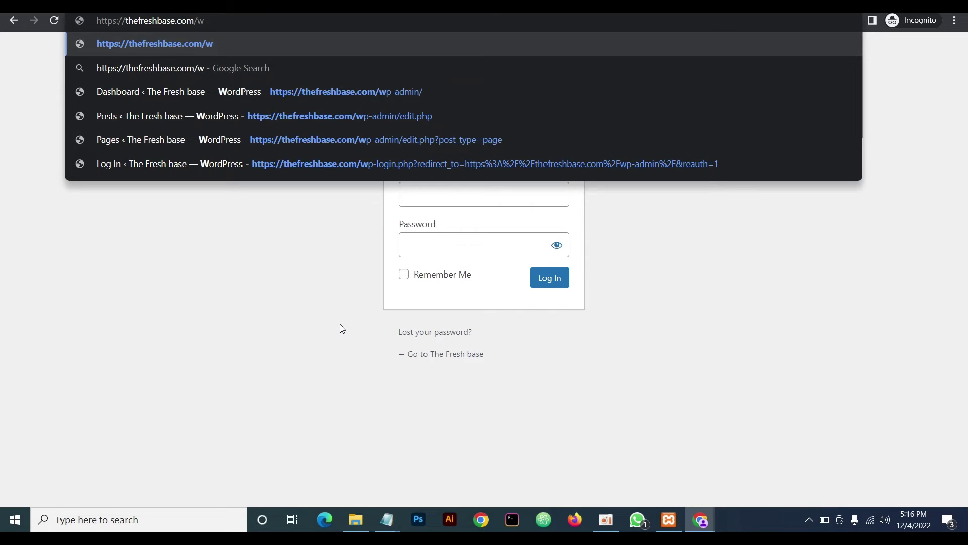
pyautogui.write('p-admin')
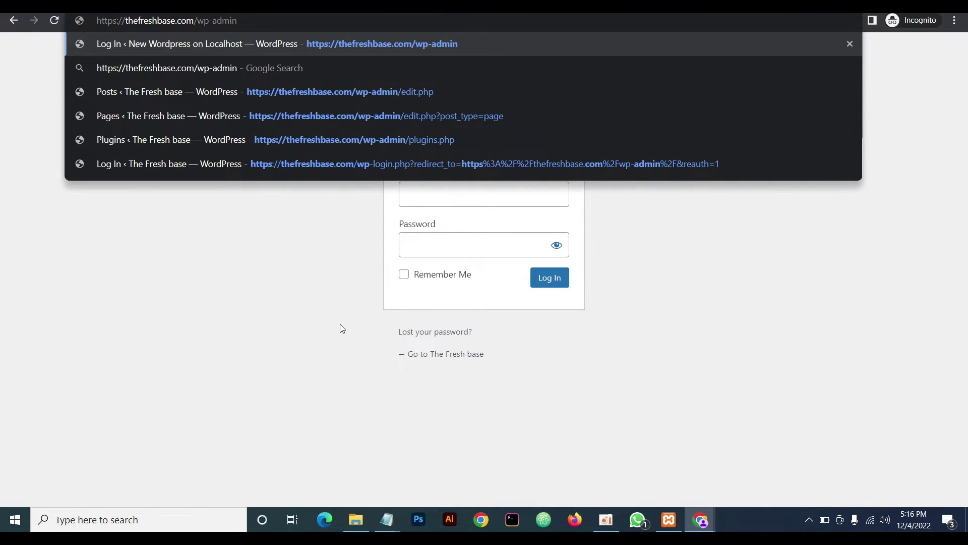
pyautogui.press('Return')
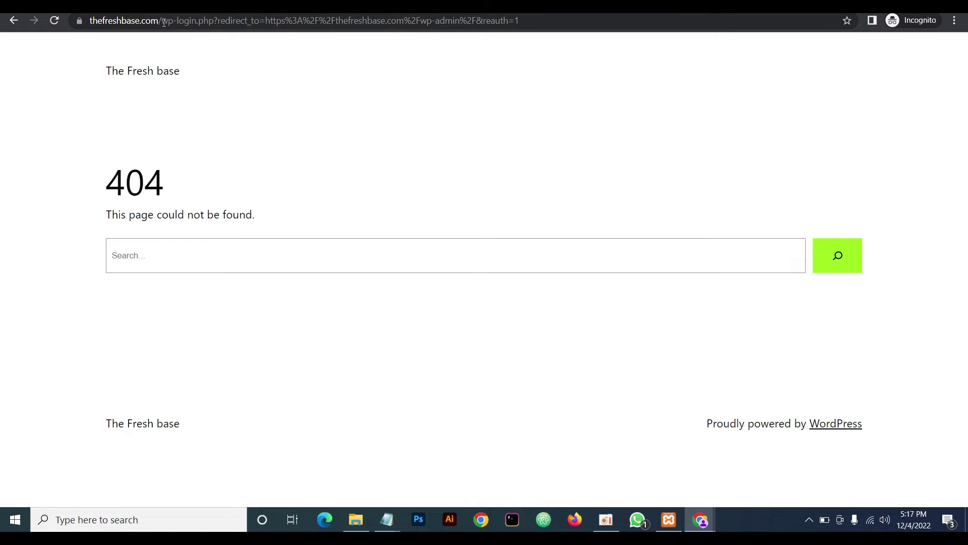
# Step: Inspect the 404 page's address, selecting the wp-login.php path after the domain
pyautogui.click(531, 22)
pyautogui.hotkey('ctrl', 'a')
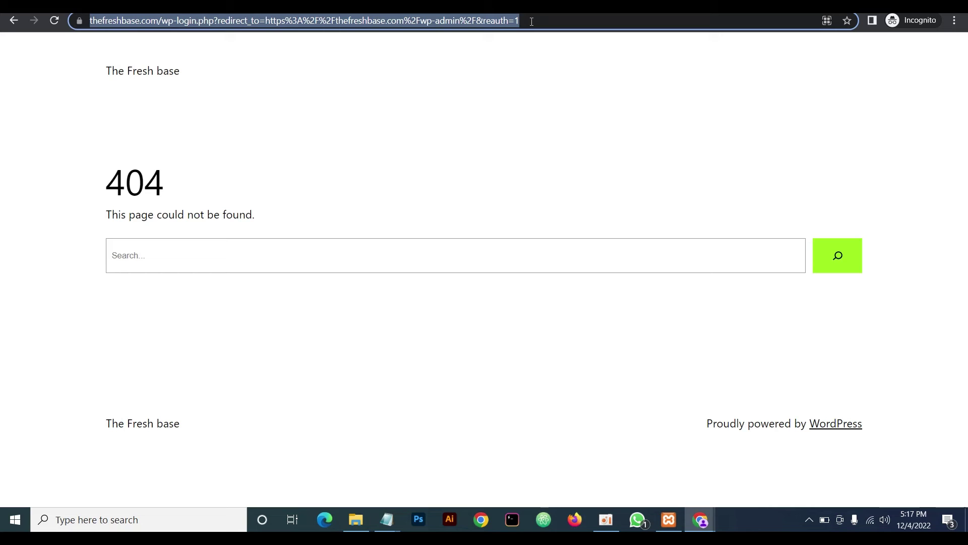
pyautogui.click(532, 23)
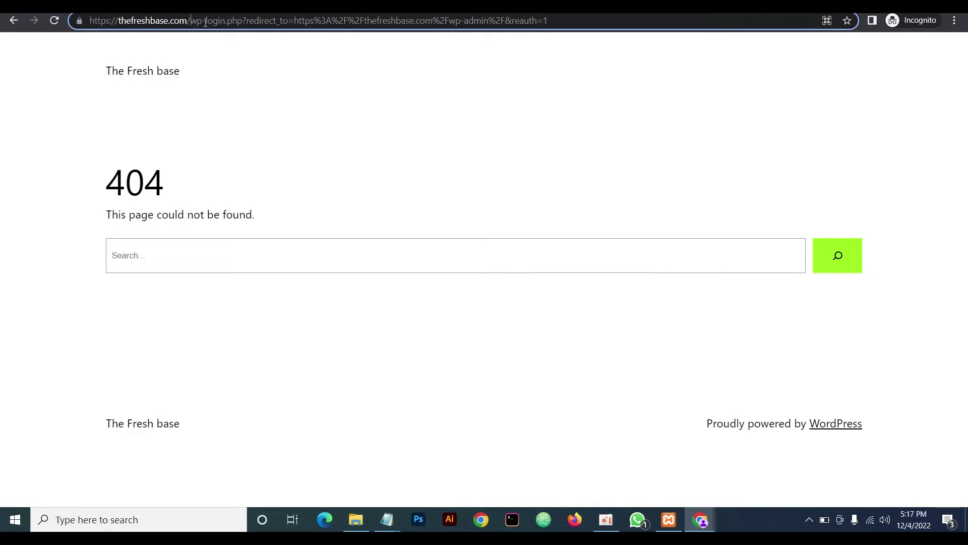
pyautogui.moveTo(205, 22); pyautogui.dragTo(548, 23)
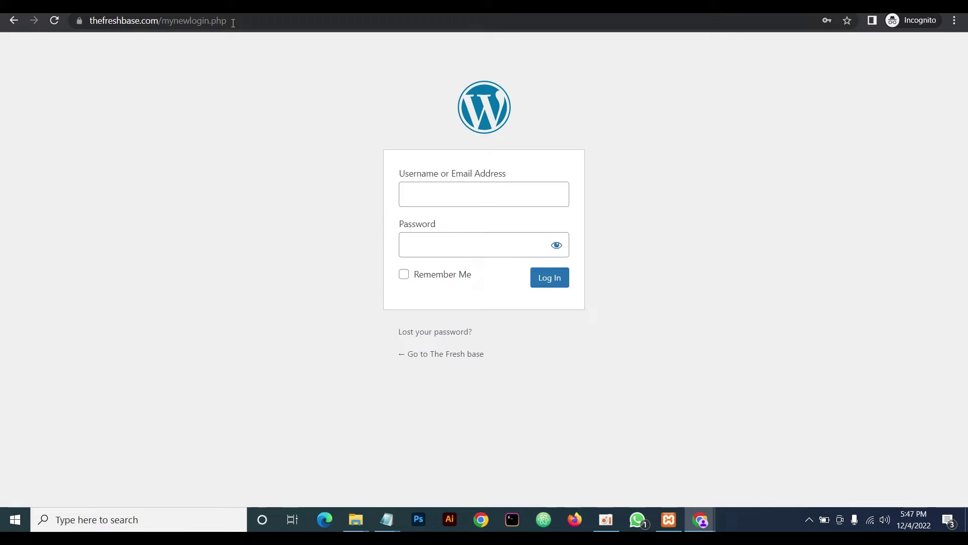
# Step: Load the old thefreshbase.com/wp-login.php address
pyautogui.moveTo(233, 22); pyautogui.dragTo(160, 22)
pyautogui.write('lo')
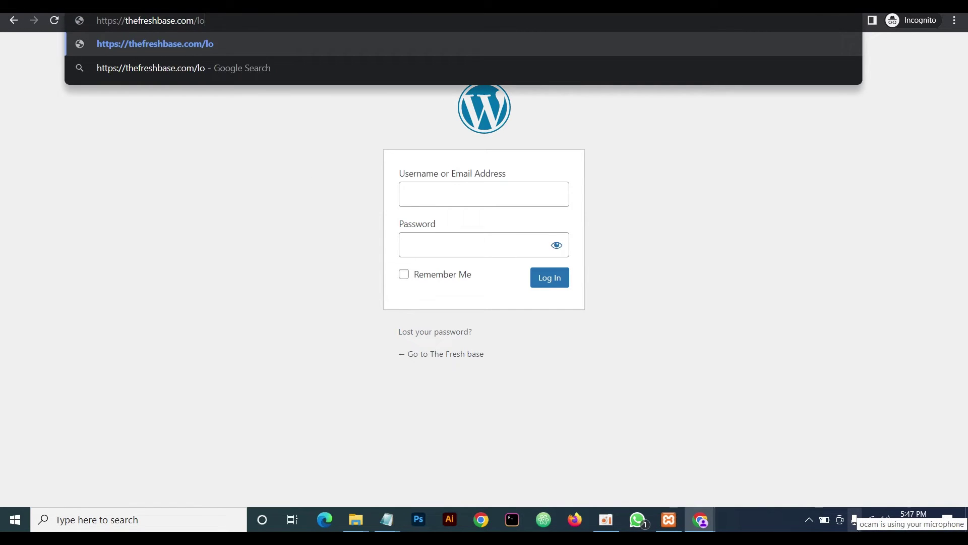
pyautogui.write('gin')
pyautogui.press('BackSpace')
pyautogui.press('BackSpace')
pyautogui.press('BackSpace')
pyautogui.press('BackSpace')
pyautogui.press('BackSpace')
pyautogui.write('wp-')
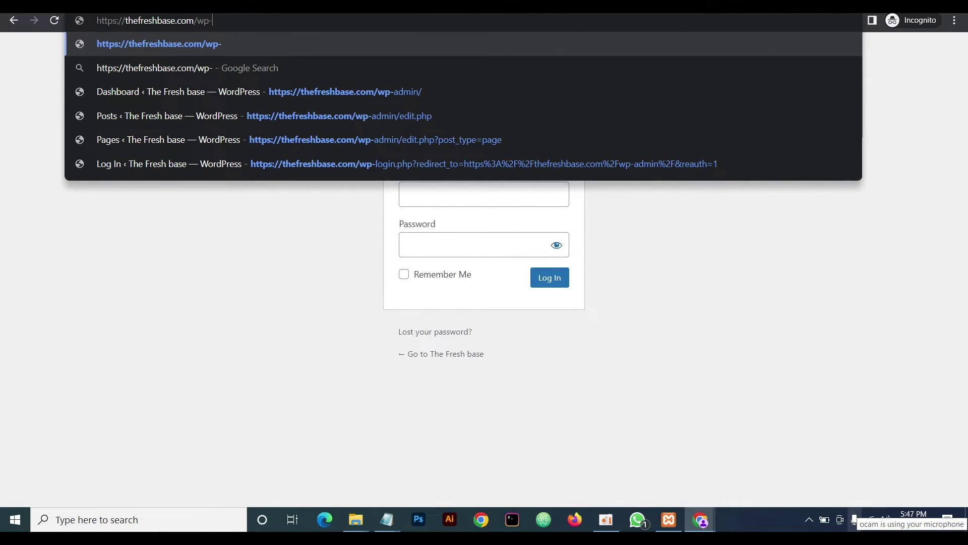
pyautogui.write('login.p')
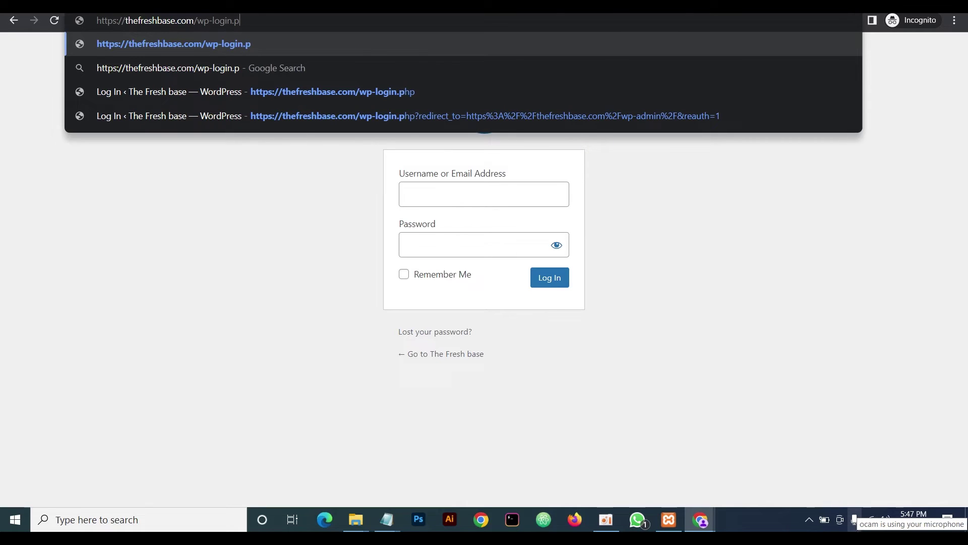
pyautogui.write('hp')
pyautogui.press('Return')
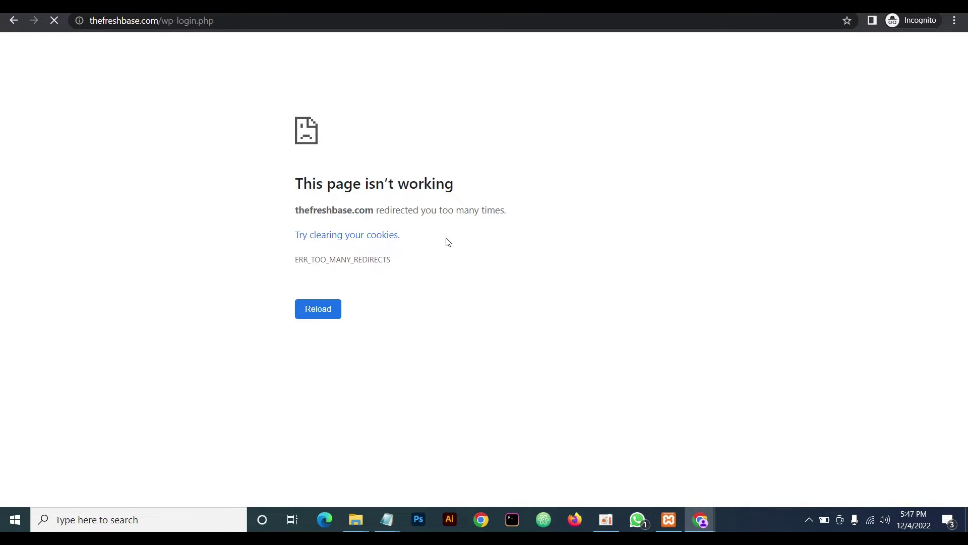
# Step: Try the /login address and reload, which ends in a too-many-redirects error
pyautogui.click(224, 20)
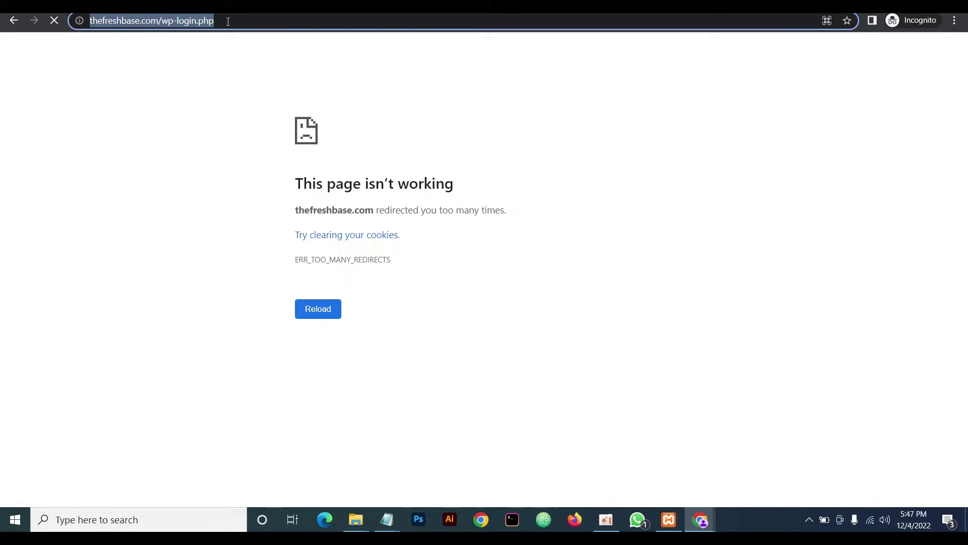
pyautogui.click(228, 21)
pyautogui.moveTo(244, 21); pyautogui.dragTo(190, 31)
pyautogui.click(211, 25)
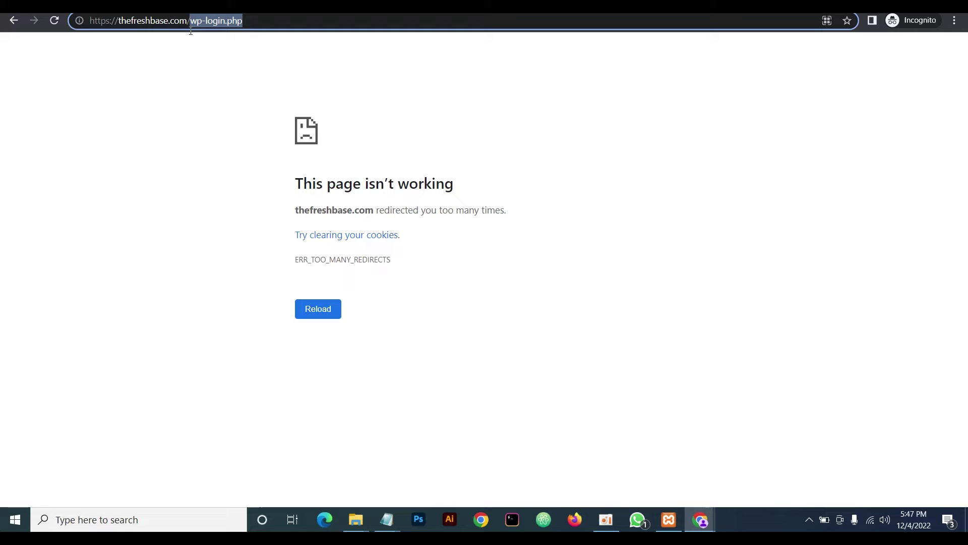
pyautogui.moveTo(606, 519)
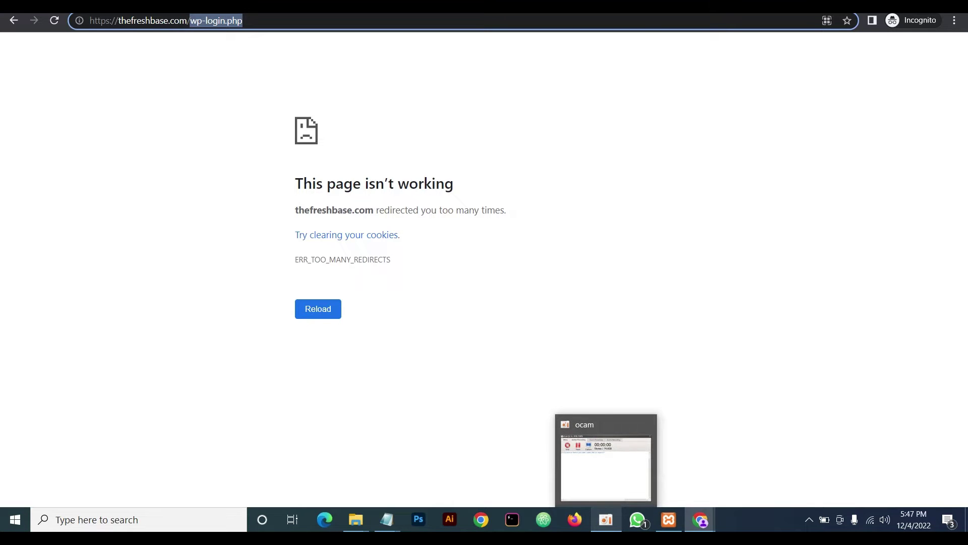
pyautogui.write('login')
pyautogui.press('Return')
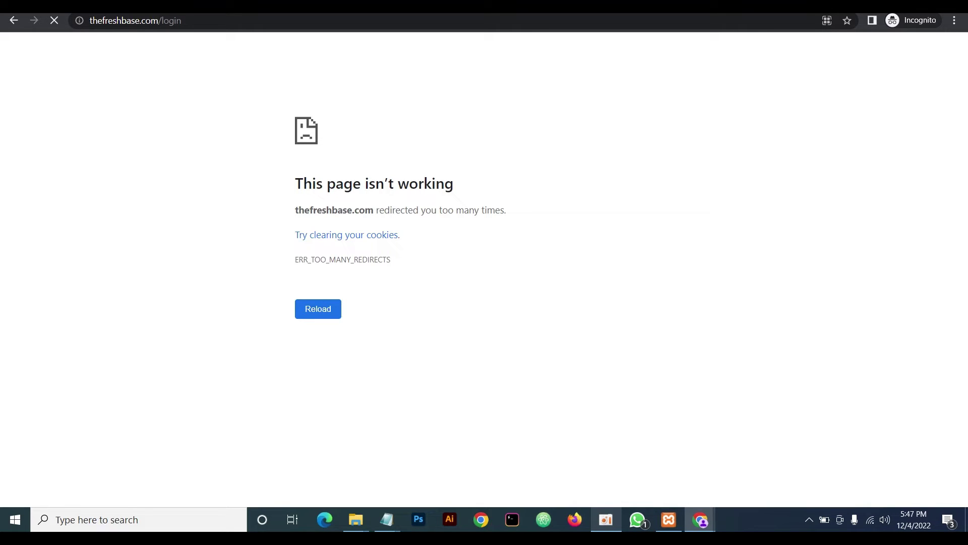
pyautogui.press('F5')
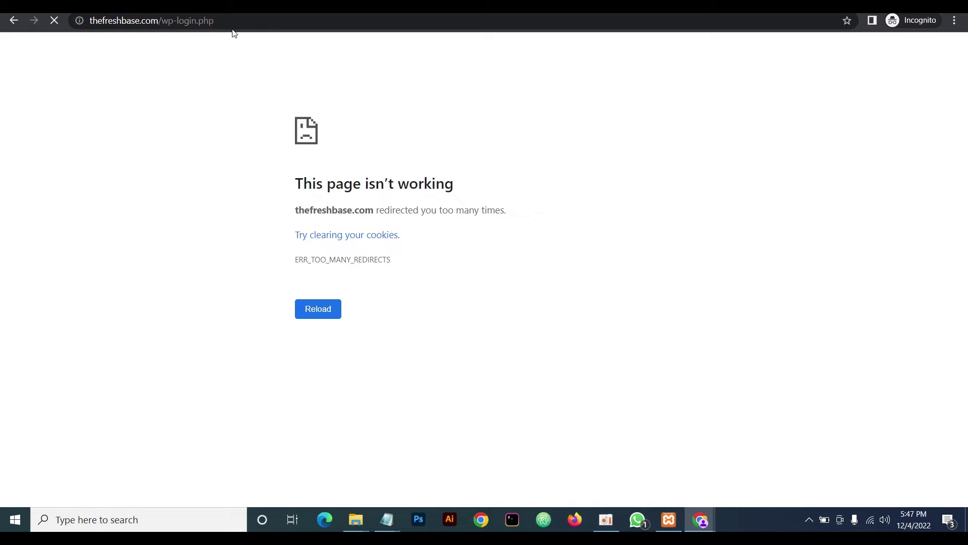
# Step: Load thefreshbase.com/mynewlogin.php, then return to the cPanel File Manager window
pyautogui.moveTo(215, 20); pyautogui.dragTo(190, 21)
pyautogui.click(207, 20)
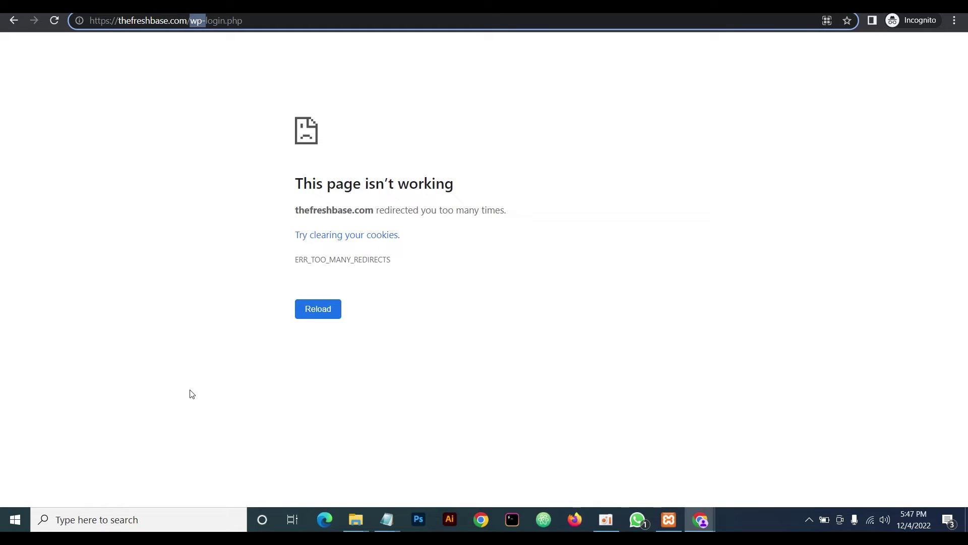
pyautogui.write('mynew')
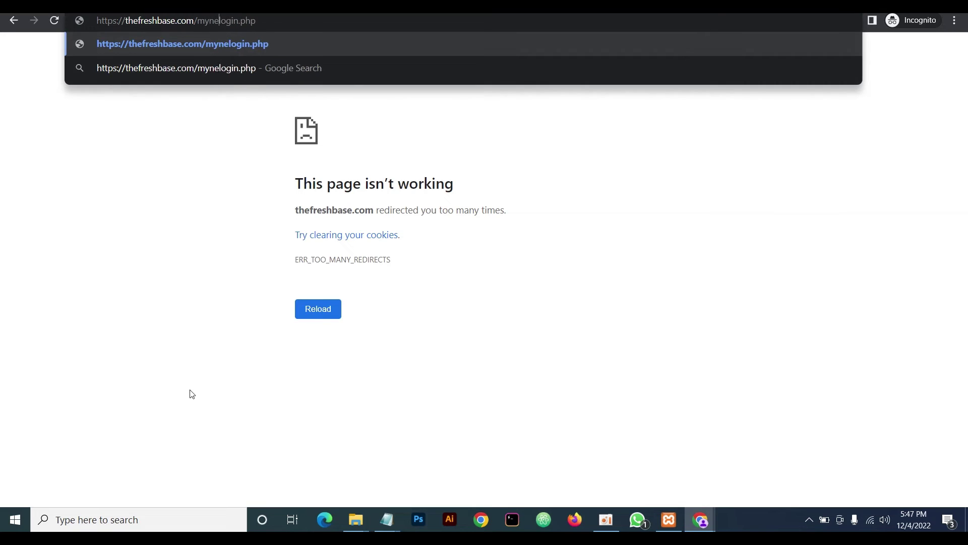
pyautogui.press('Return')
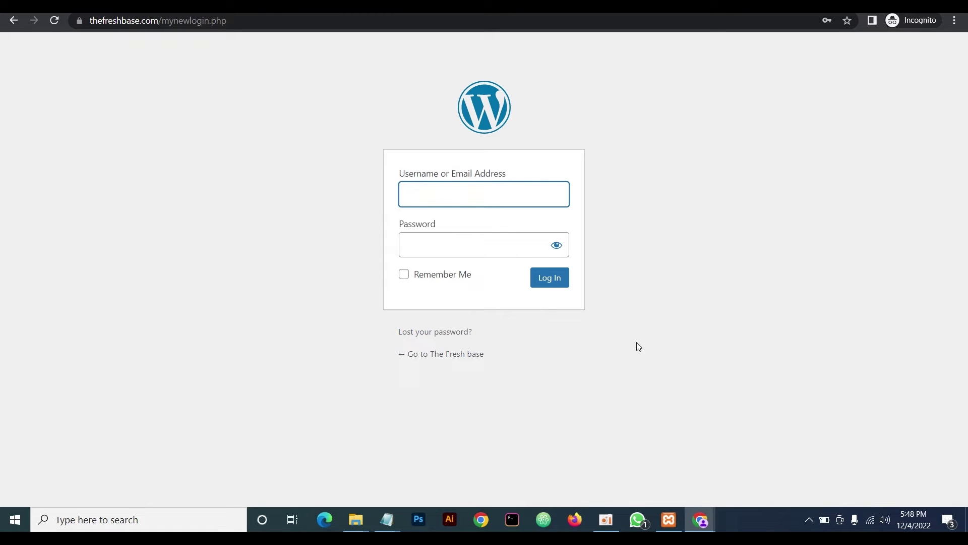
pyautogui.click(704, 526)
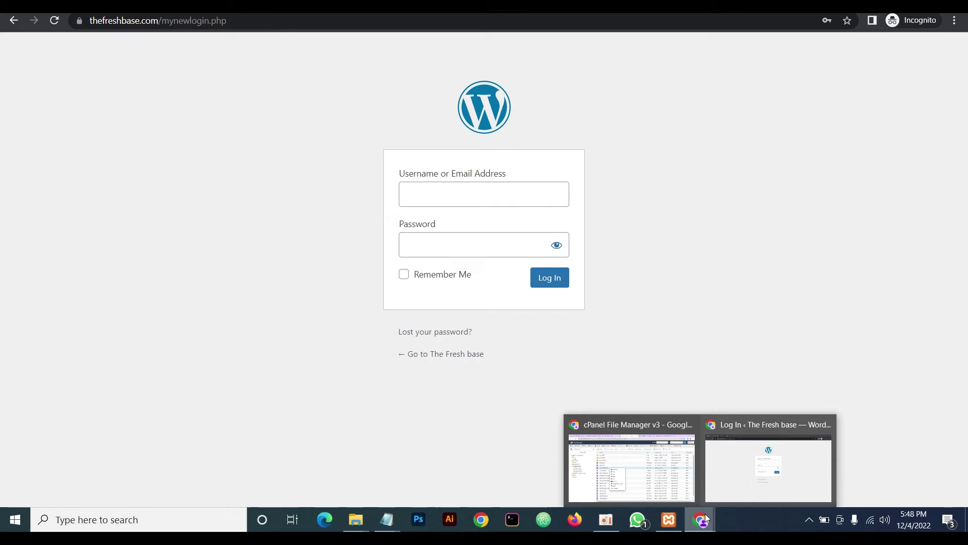
pyautogui.click(645, 479)
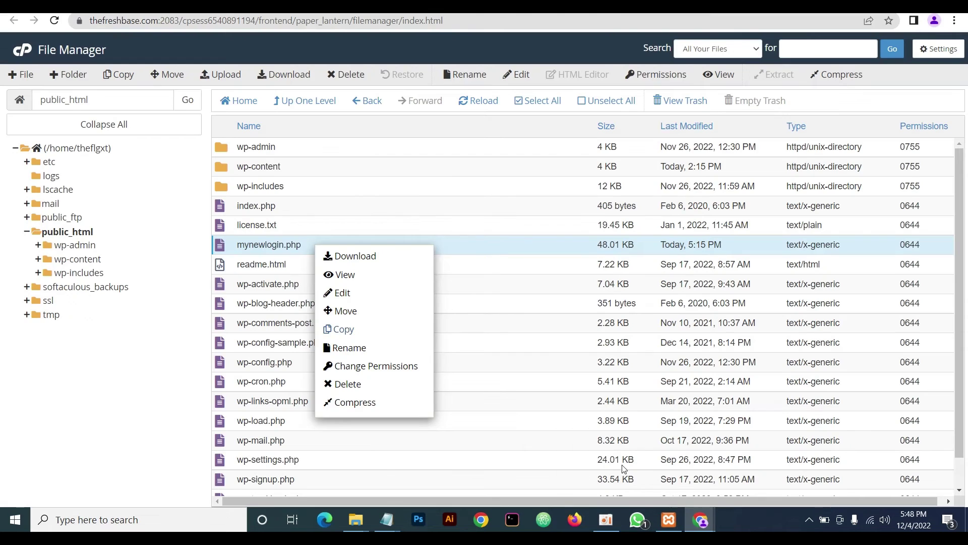
# Step: Delete mynewlogin.php from public_html and confirm moving it to the trash
pyautogui.rightClick(519, 325)
pyautogui.click(328, 246)
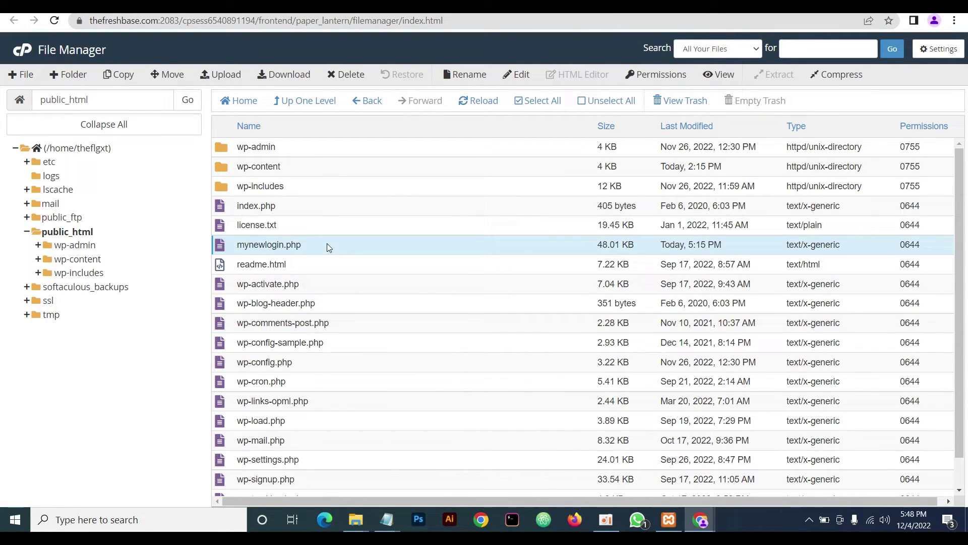
pyautogui.rightClick(325, 244)
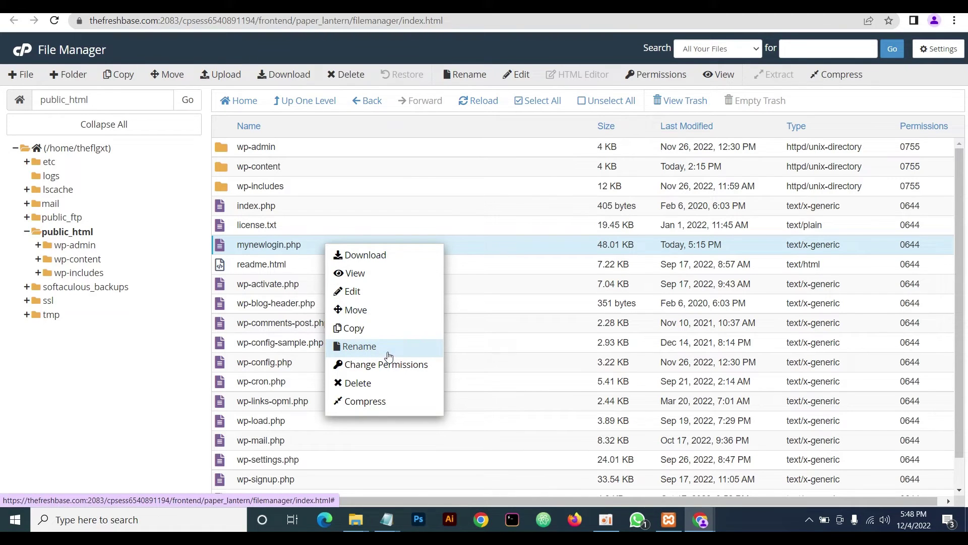
pyautogui.click(386, 387)
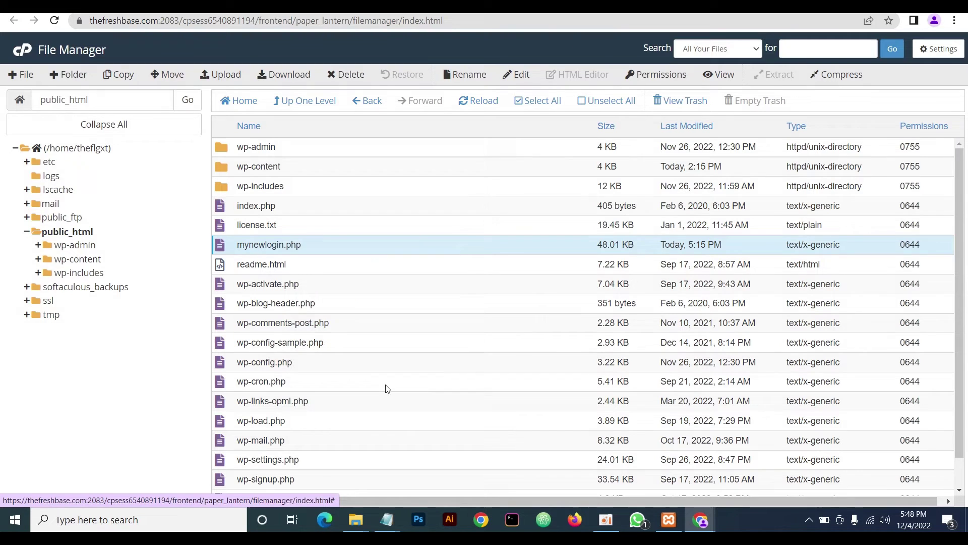
pyautogui.click(588, 309)
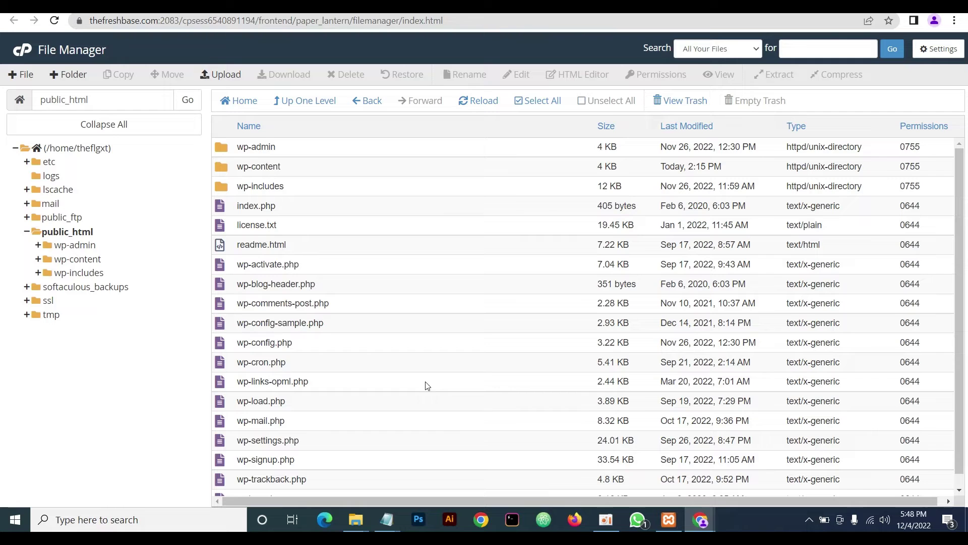
# Step: Upload the local wp-login.php file into public_html
pyautogui.click(226, 78)
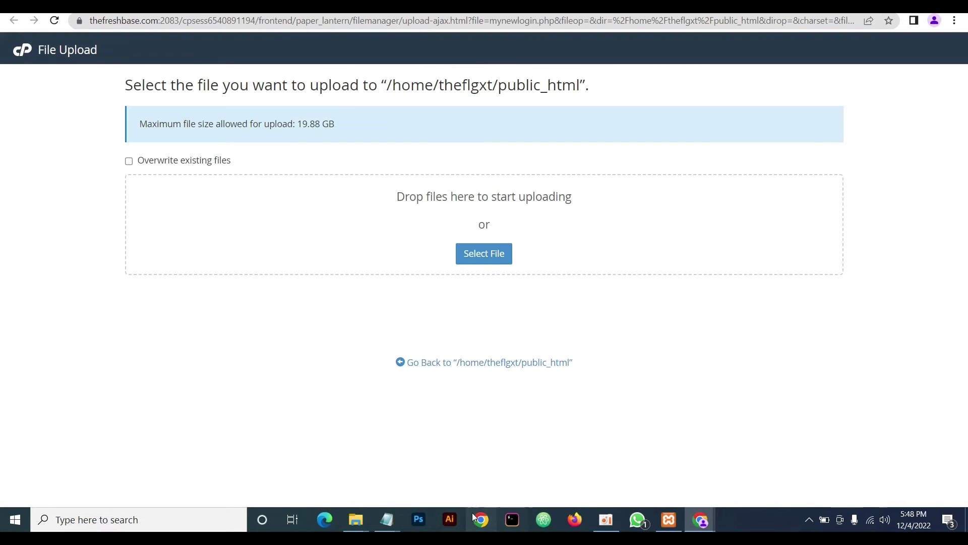
pyautogui.moveTo(358, 521)
pyautogui.click(299, 475)
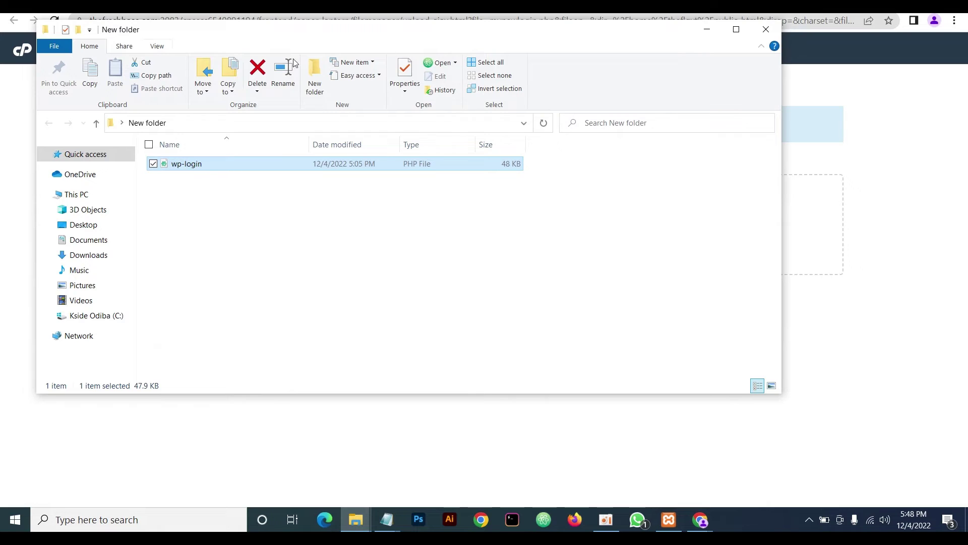
pyautogui.moveTo(252, 167); pyautogui.dragTo(599, 247)
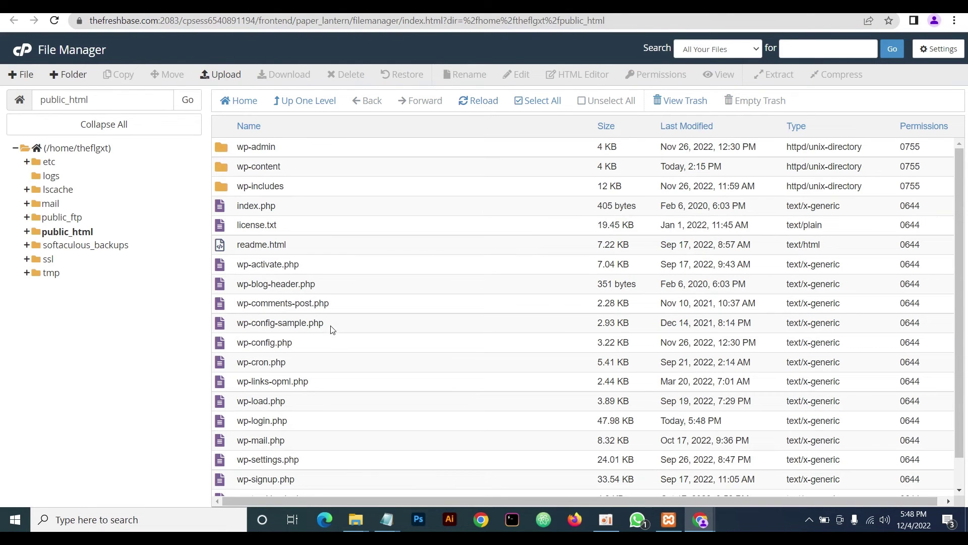
pyautogui.scroll(-1, 292, 374)
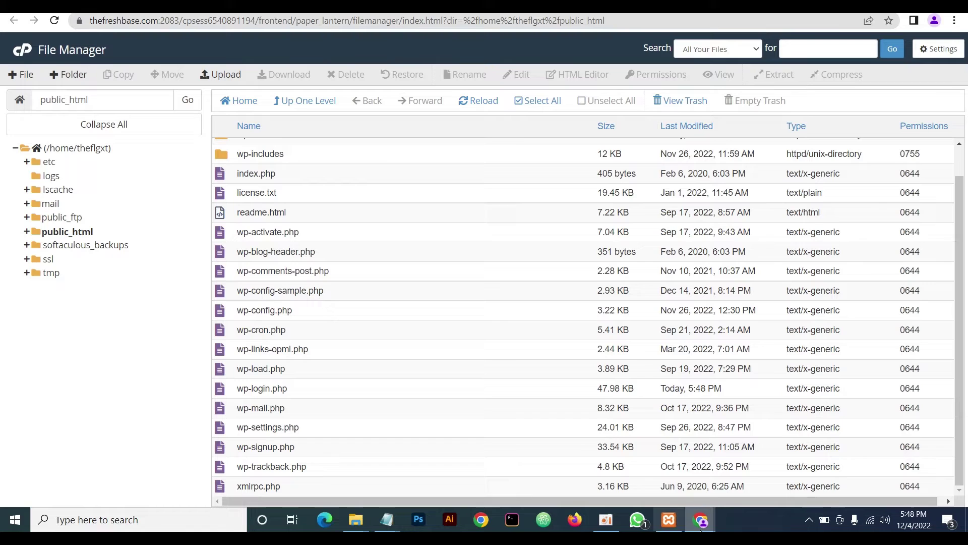
# Step: Reload the mynewlogin.php login page in the incognito window
pyautogui.moveTo(704, 526)
pyautogui.click(743, 484)
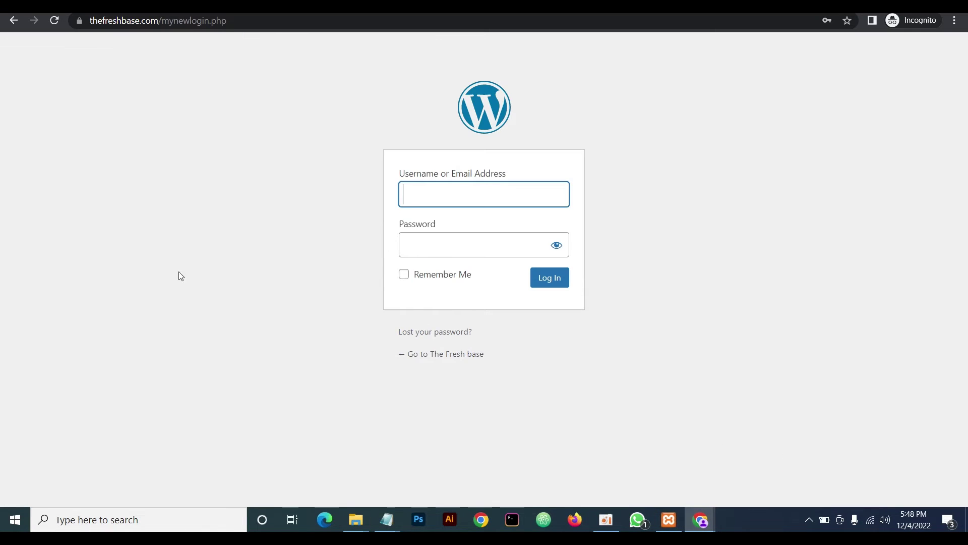
pyautogui.click(230, 21)
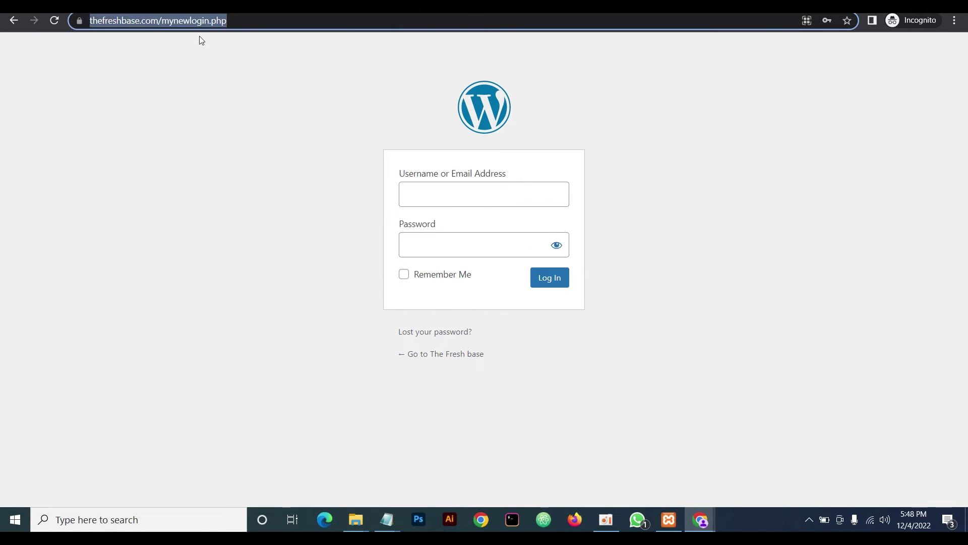
pyautogui.click(54, 22)
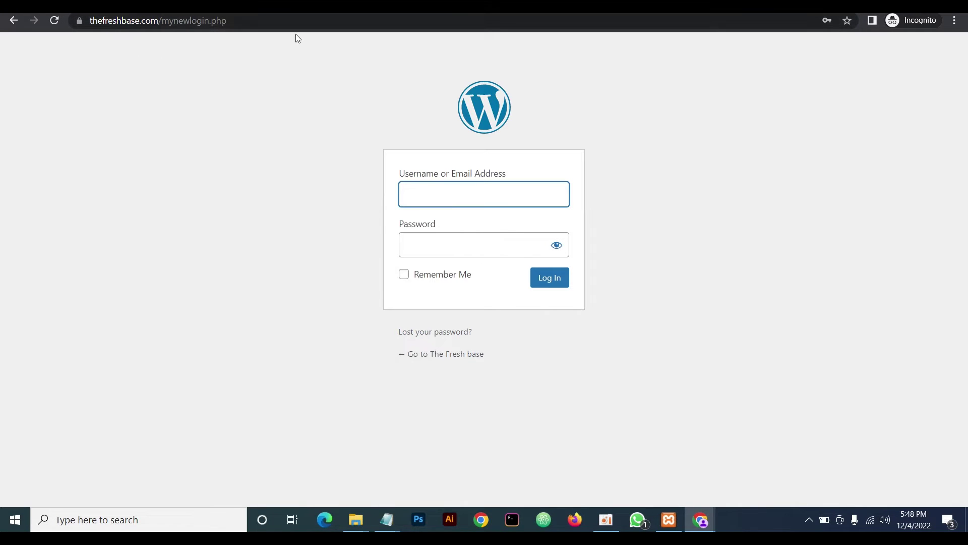
pyautogui.click(241, 21)
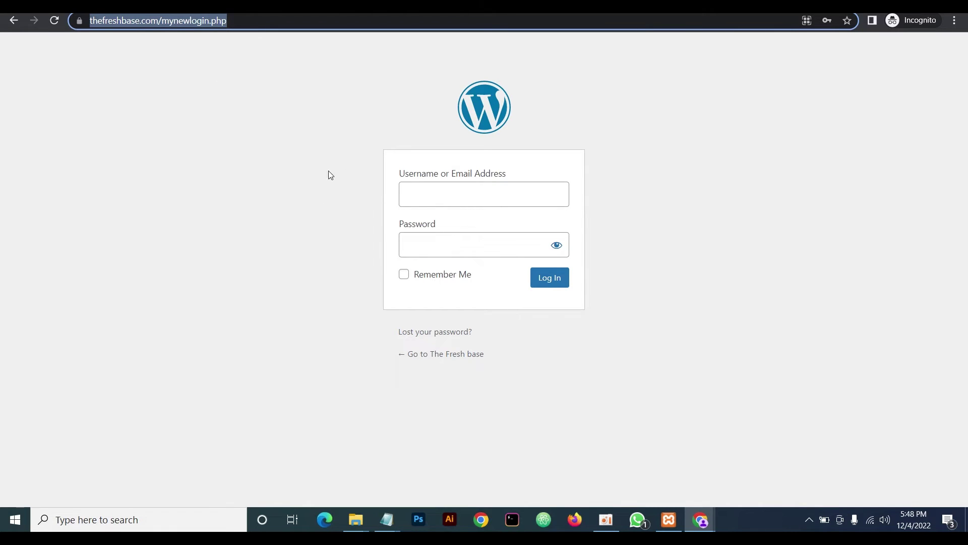
# Step: Purge all LiteSpeed caches from the logged-in admin window's admin bar
pyautogui.click(700, 520)
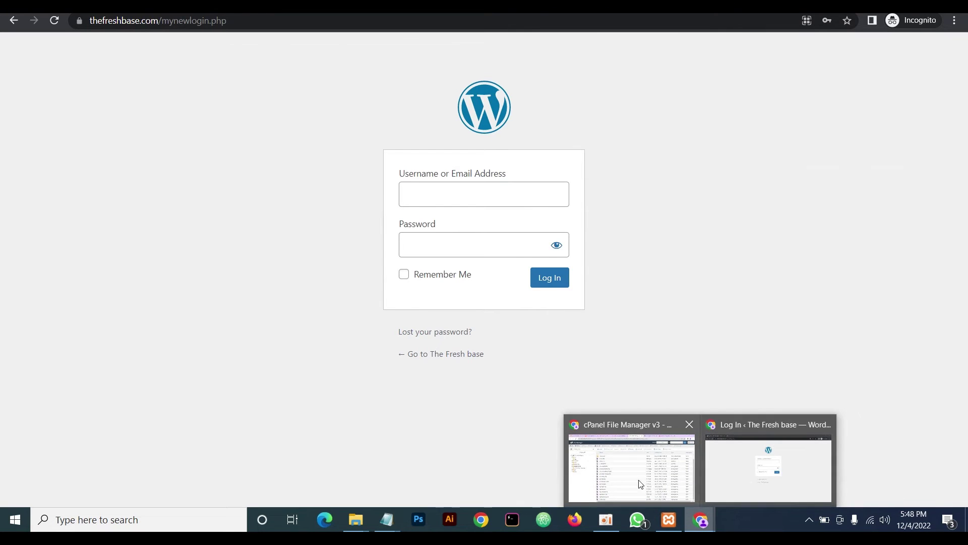
pyautogui.click(640, 479)
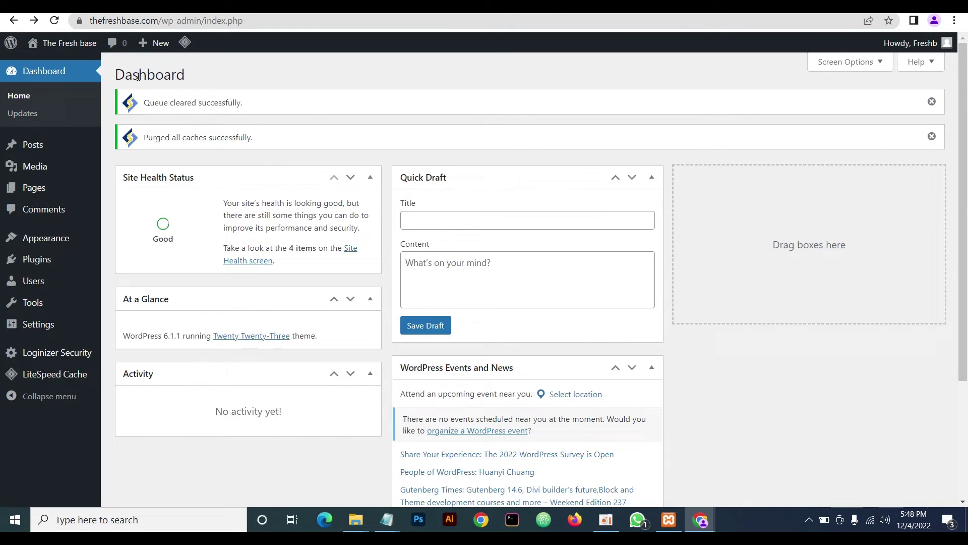
pyautogui.moveTo(185, 42)
pyautogui.click(209, 117)
# Step: Reload mynewlogin.php, then replace the file name with 'login' and load the site's /login address
pyautogui.moveTo(712, 517)
pyautogui.click(764, 463)
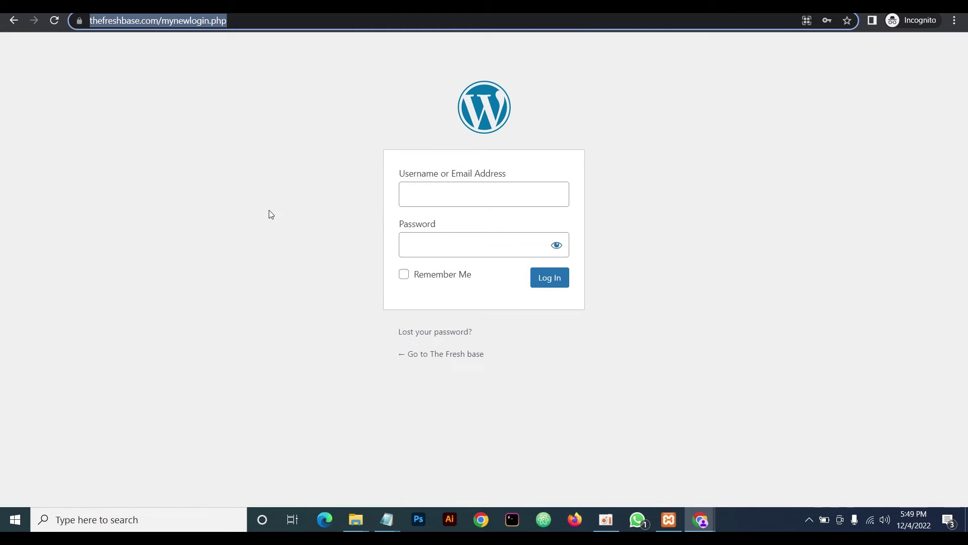
pyautogui.click(54, 21)
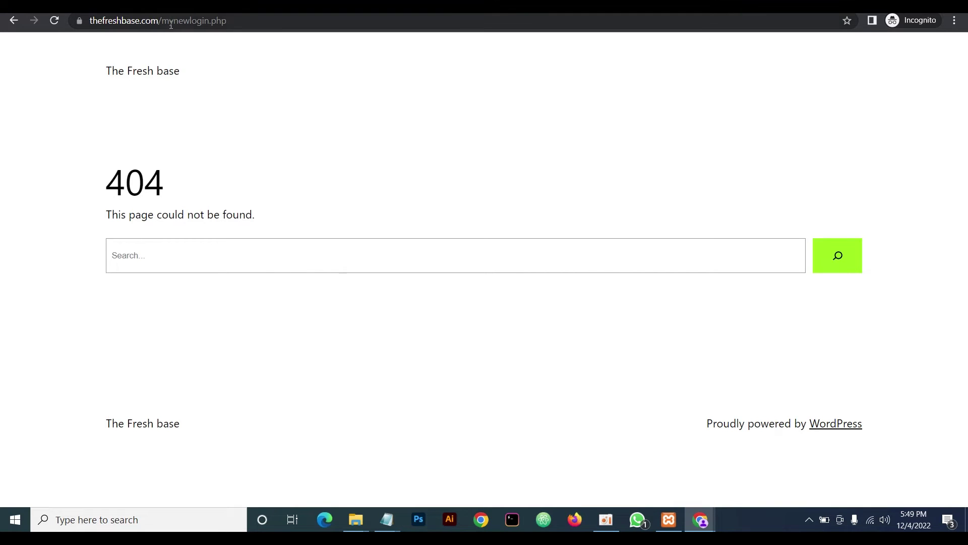
pyautogui.click(245, 24)
pyautogui.moveTo(256, 23); pyautogui.dragTo(194, 28)
pyautogui.write('lo')
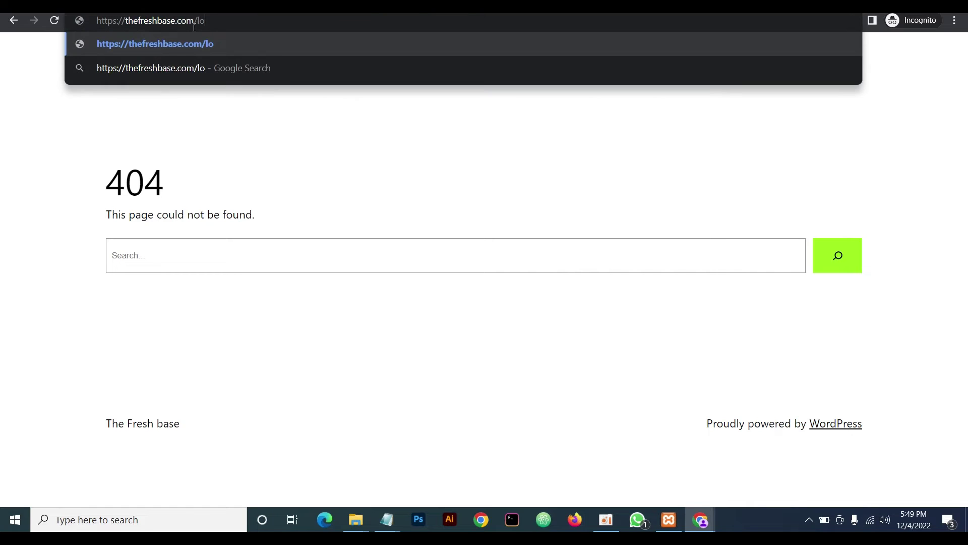
pyautogui.write('gin')
pyautogui.click(225, 44)
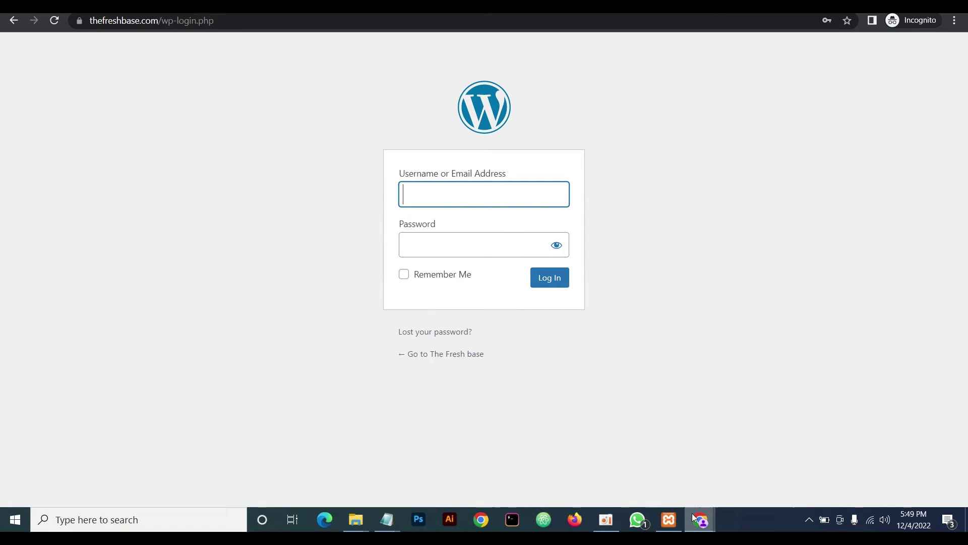
# Step: Search Add New plugins for 'wps hide log' and install WPS Hide Login
pyautogui.moveTo(695, 517)
pyautogui.click(656, 474)
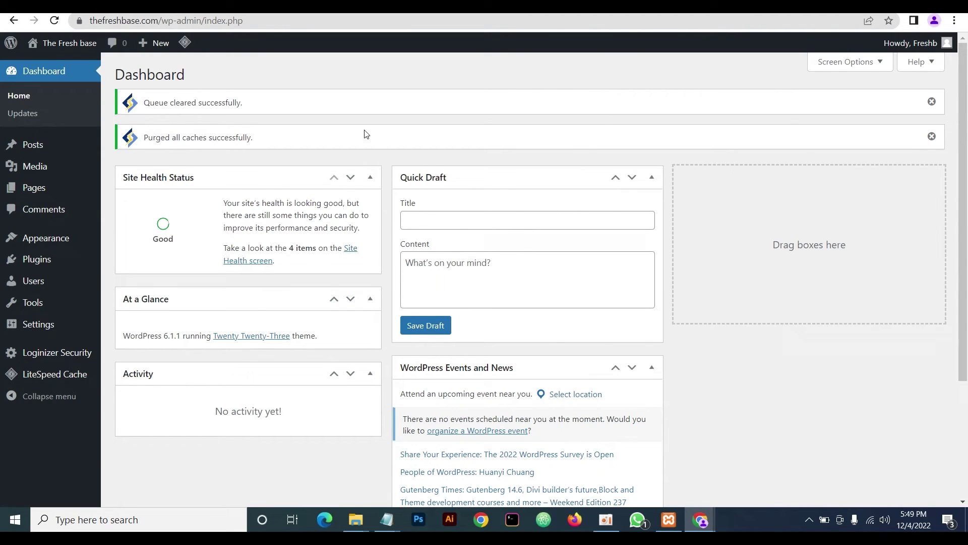
pyautogui.scroll(-3, 111, 274)
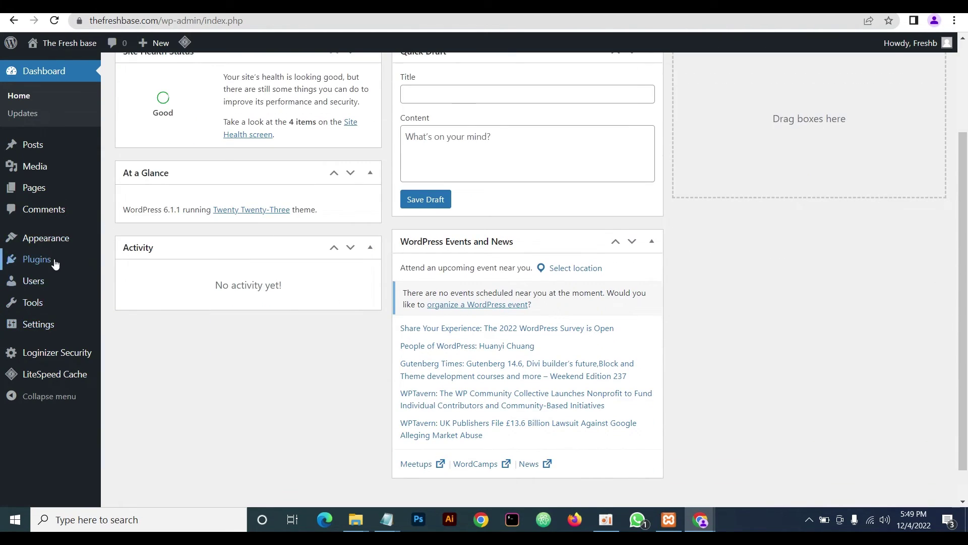
pyautogui.moveTo(93, 268)
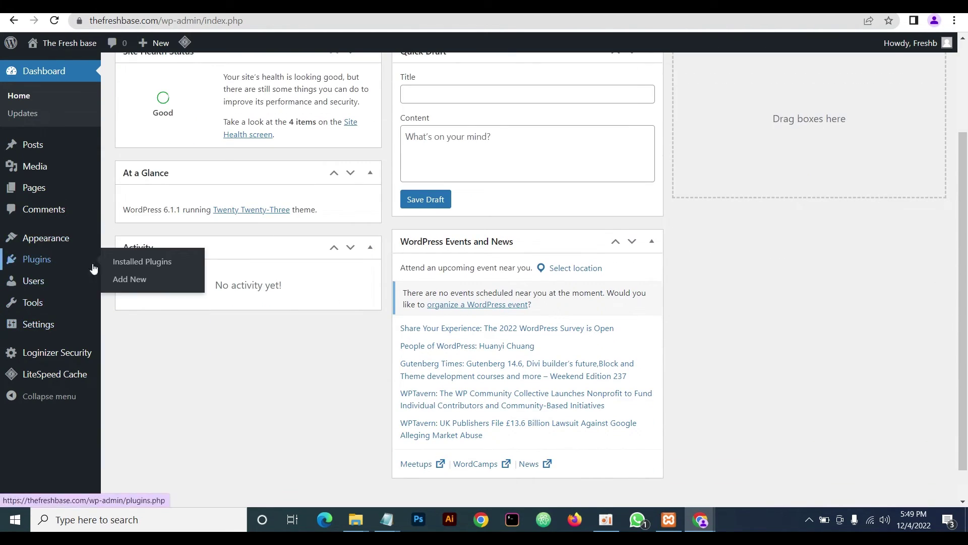
pyautogui.click(141, 279)
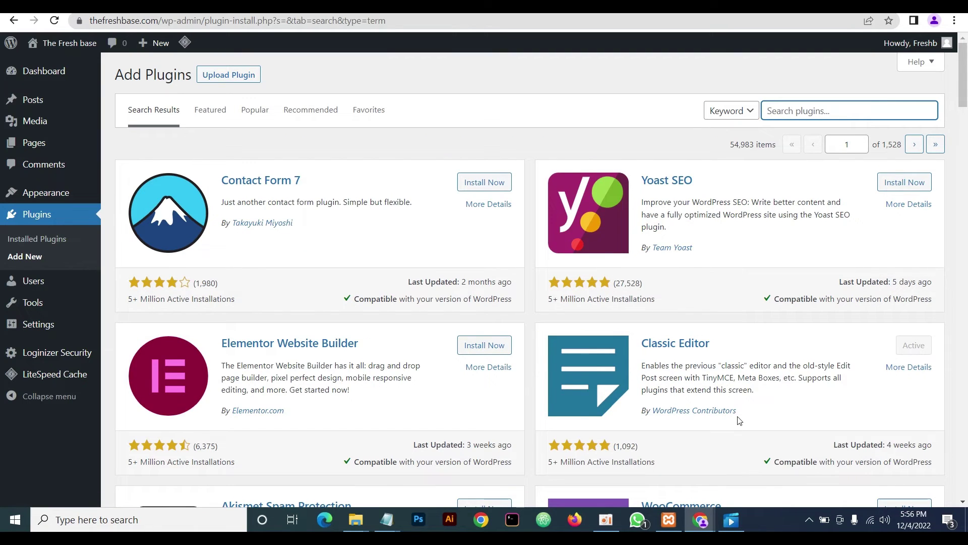
pyautogui.write('wps hide login')
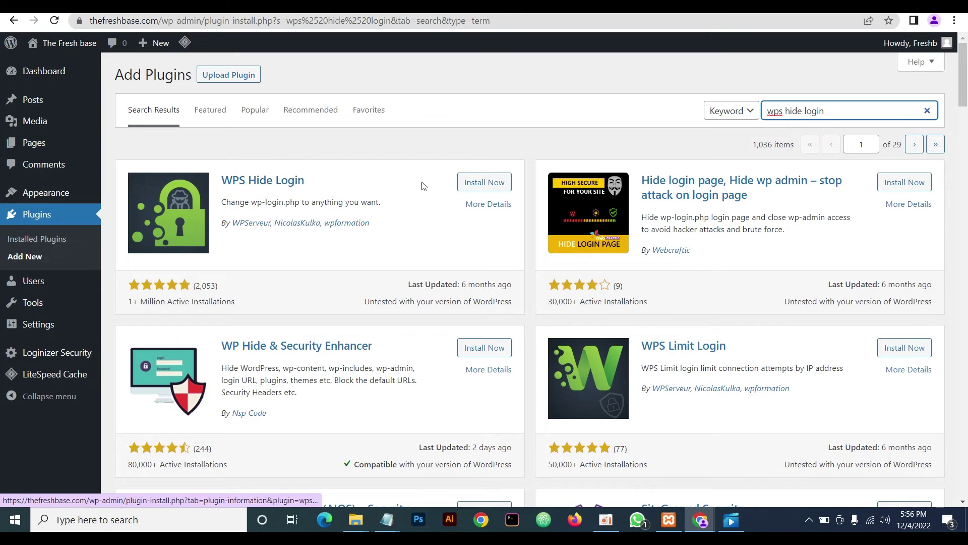
pyautogui.click(479, 186)
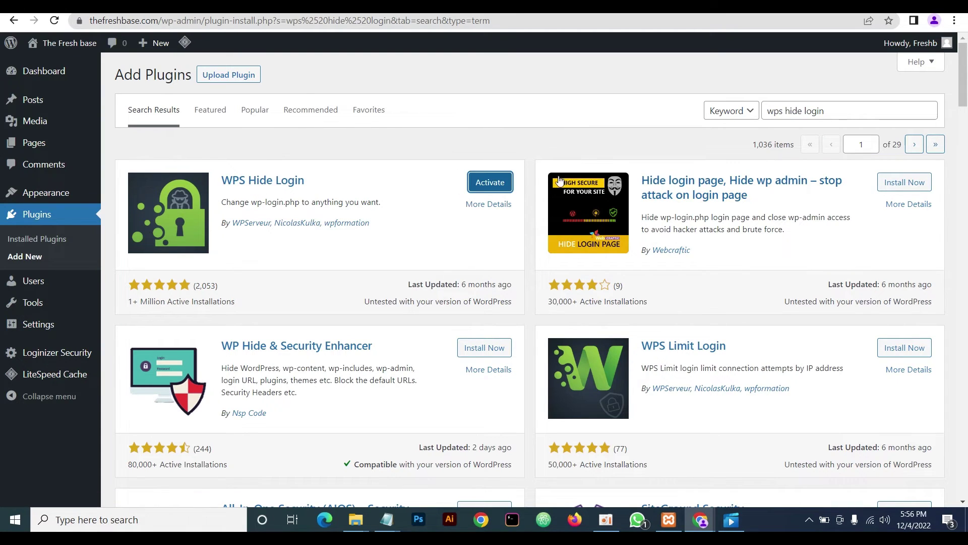
# Step: Activate WPS Hide Login and check it in the Installed Plugins list
pyautogui.click(490, 185)
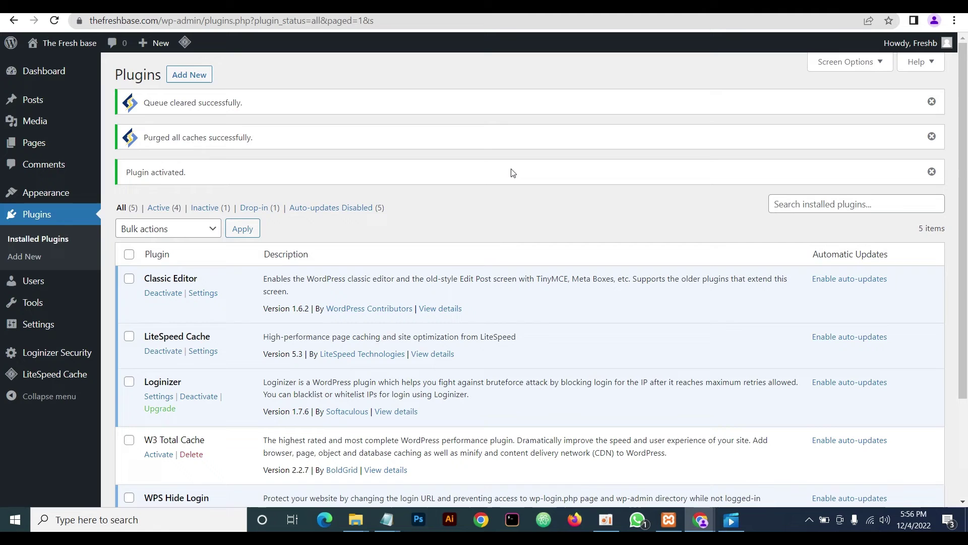
pyautogui.scroll(-3, 512, 172)
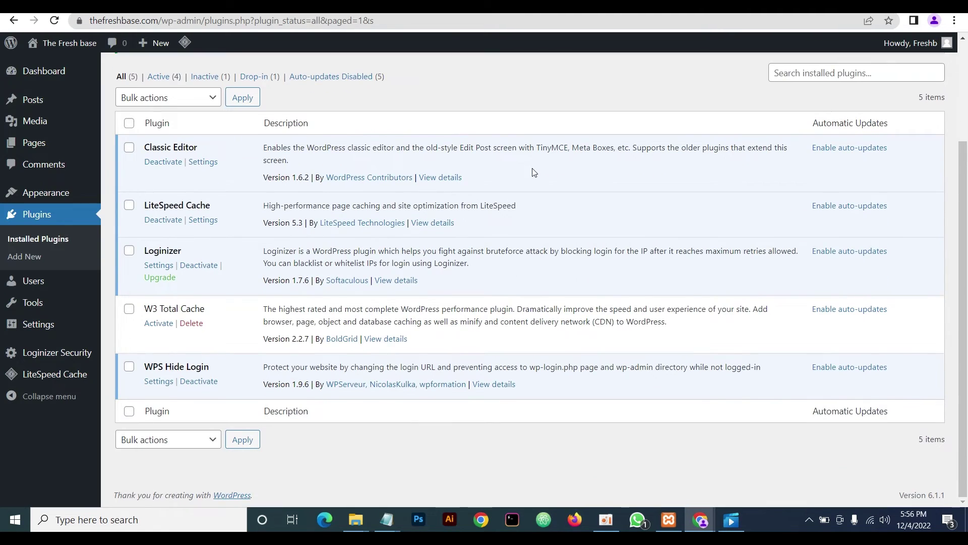
pyautogui.scroll(3, 530, 170)
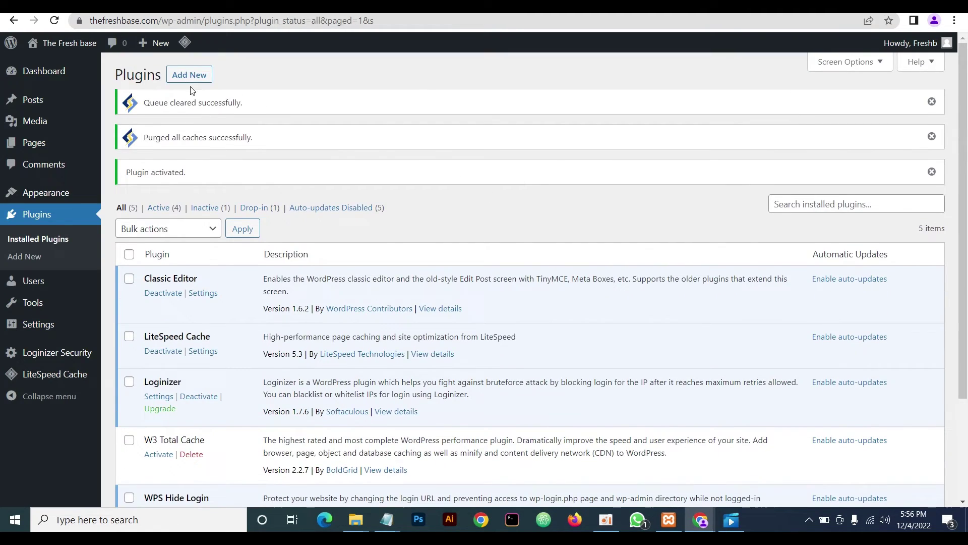
# Step: Purge all site caches from the LiteSpeed admin-bar menu
pyautogui.moveTo(185, 44)
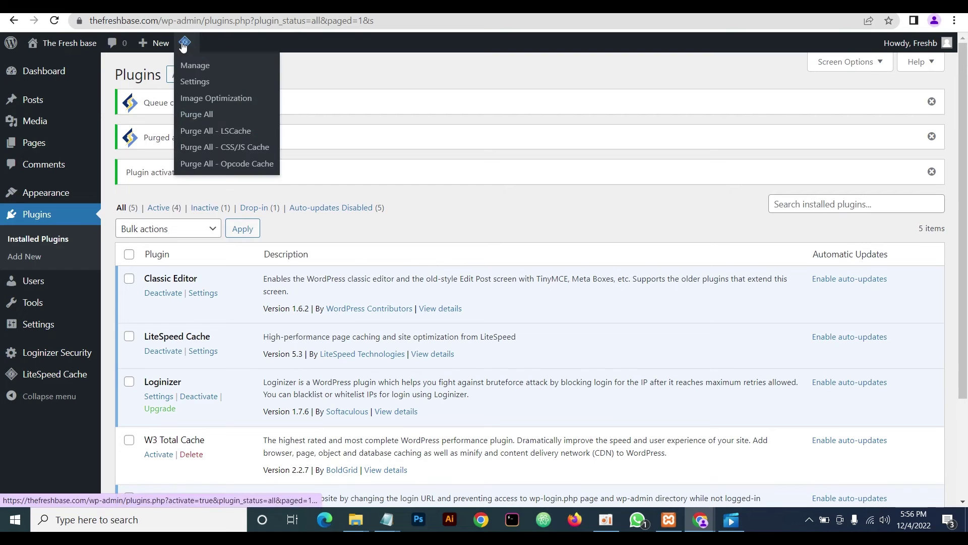
pyautogui.click(210, 118)
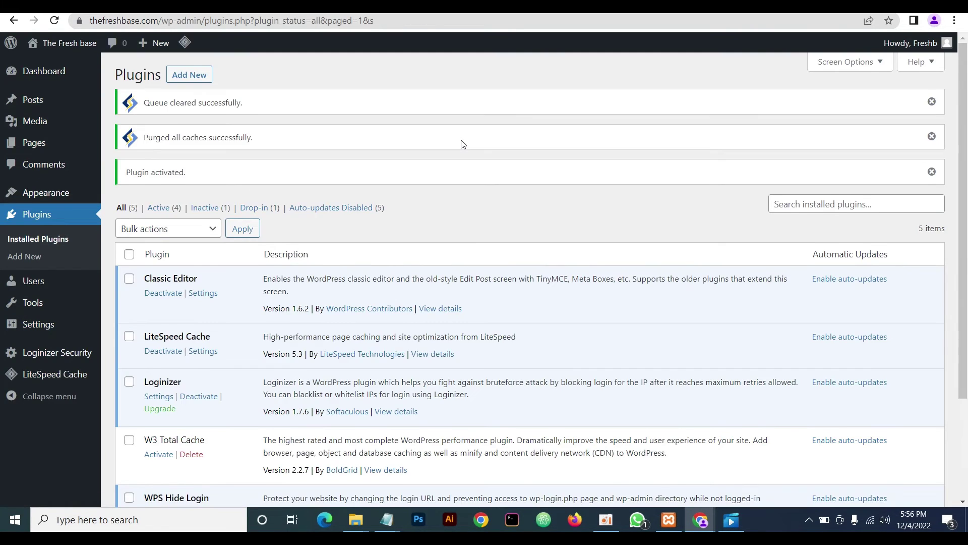
pyautogui.scroll(-3, 461, 143)
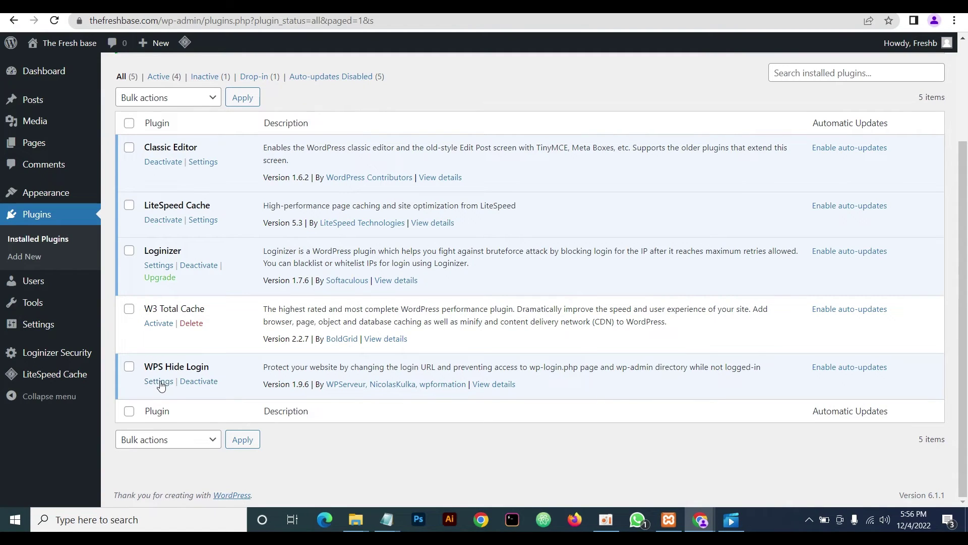
pyautogui.moveTo(35, 333)
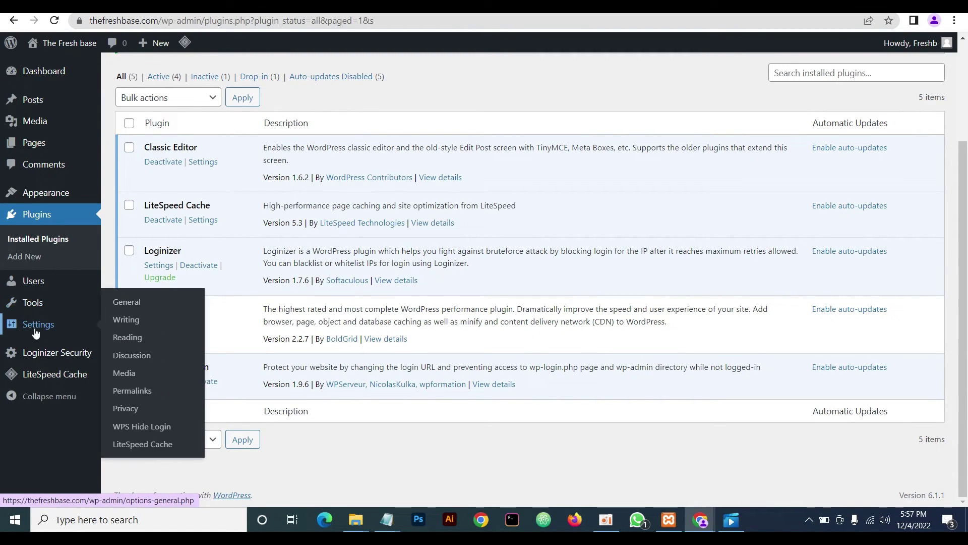
# Step: In WPS Hide Login settings, replace 'login' with 'newsignin', keep 404 redirection, and save
pyautogui.click(143, 427)
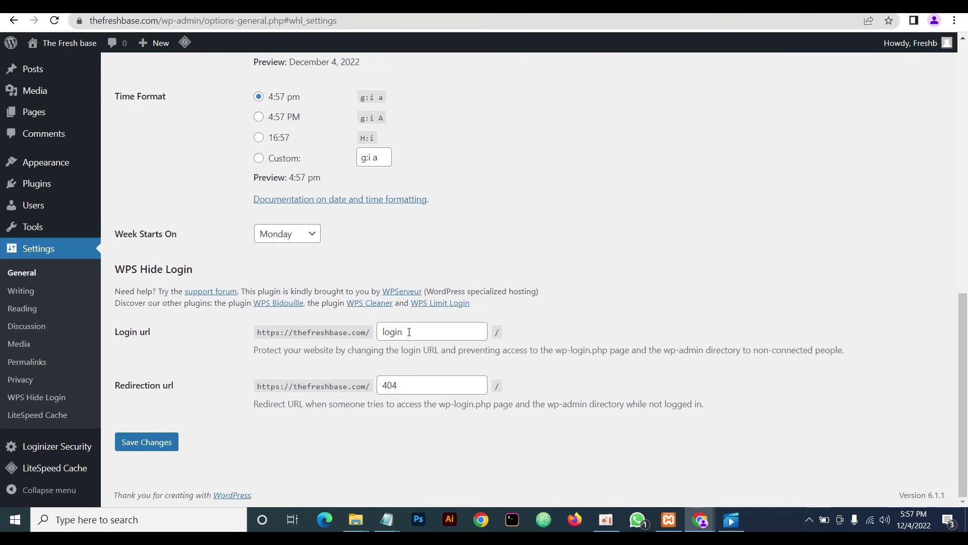
pyautogui.moveTo(402, 332); pyautogui.dragTo(382, 331)
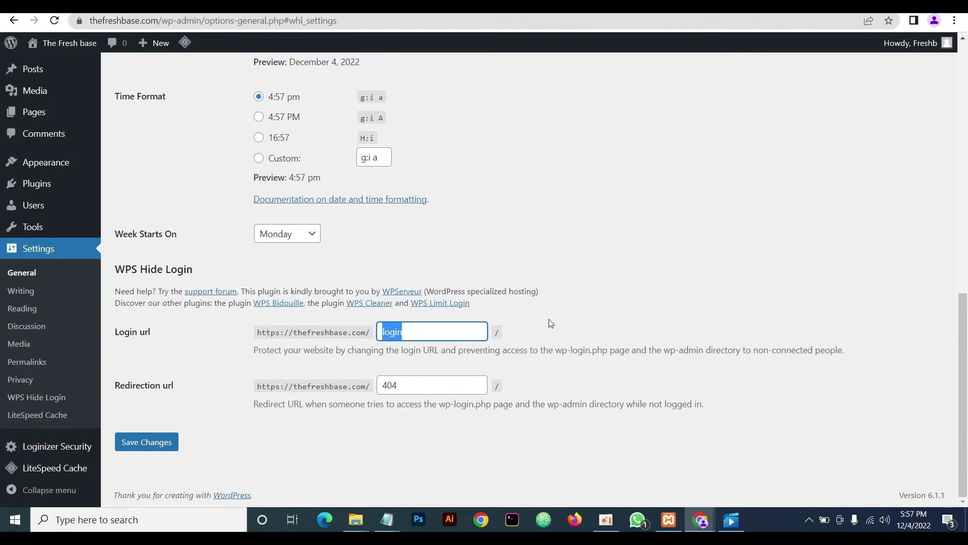
pyautogui.write('newsigning')
pyautogui.press('BackSpace')
pyautogui.press('BackSpace')
pyautogui.write('n')
pyautogui.hotkey('ctrl', 'a')
pyautogui.click(628, 296)
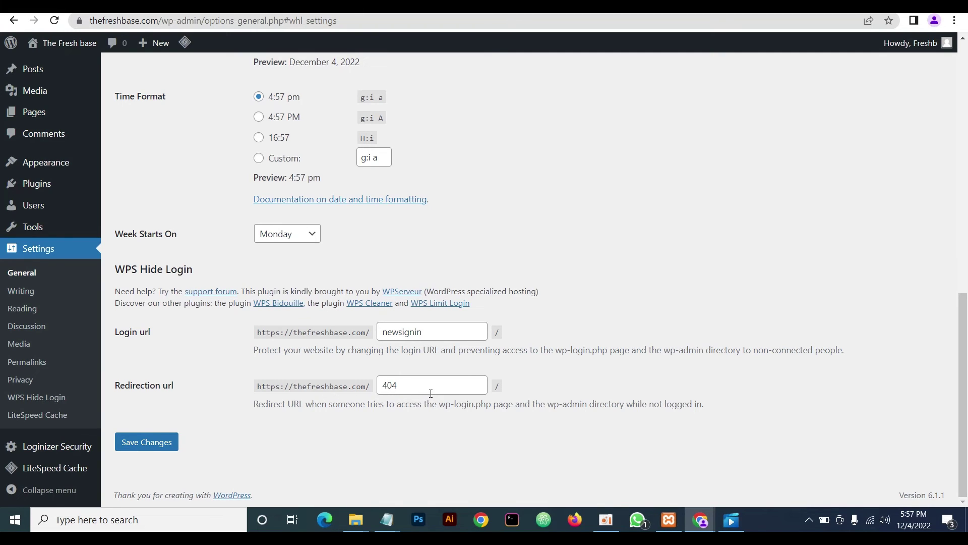
pyautogui.scroll(1, 569, 367)
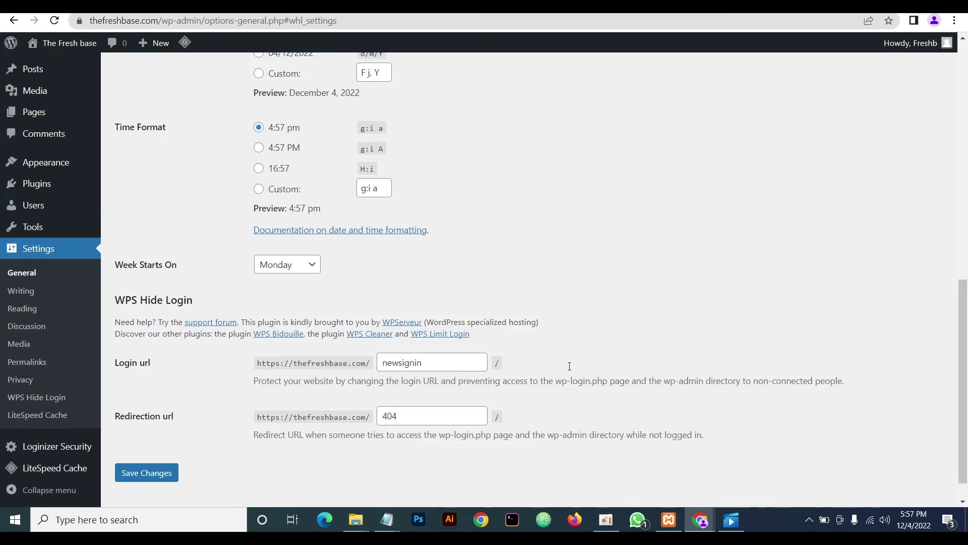
pyautogui.scroll(-1, 454, 391)
pyautogui.scroll(1, 583, 380)
pyautogui.scroll(-1, 404, 413)
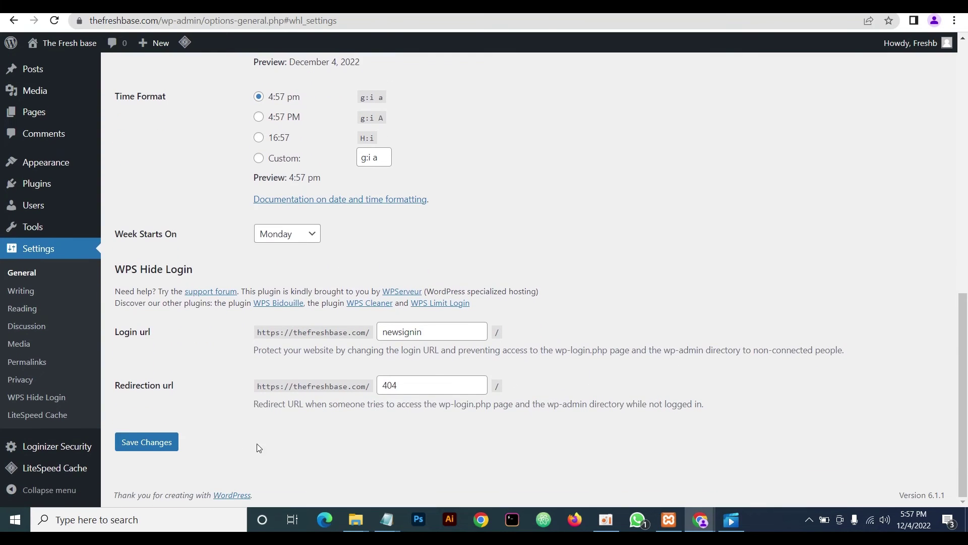
pyautogui.click(166, 444)
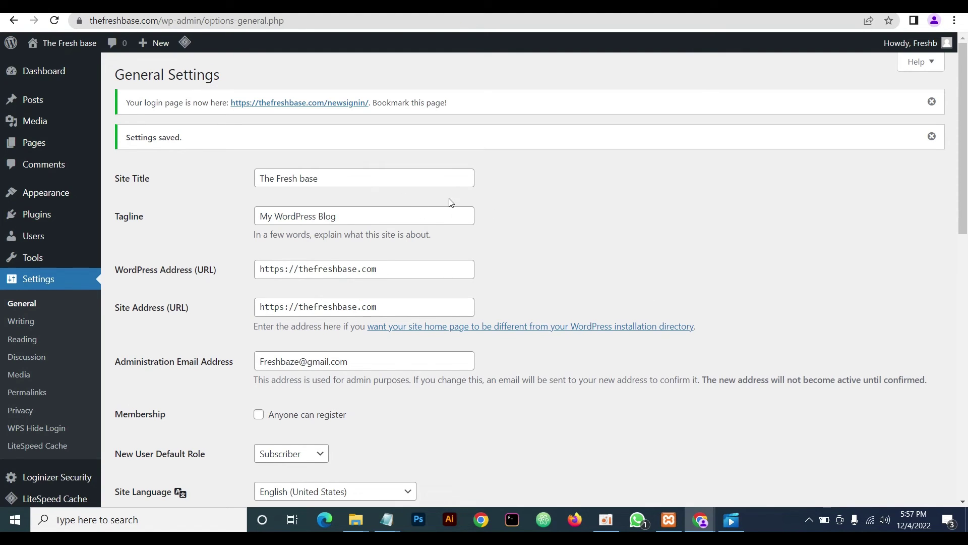
# Step: Purge all LiteSpeed caches and copy the new newsignin login link address
pyautogui.moveTo(185, 42)
pyautogui.click(198, 115)
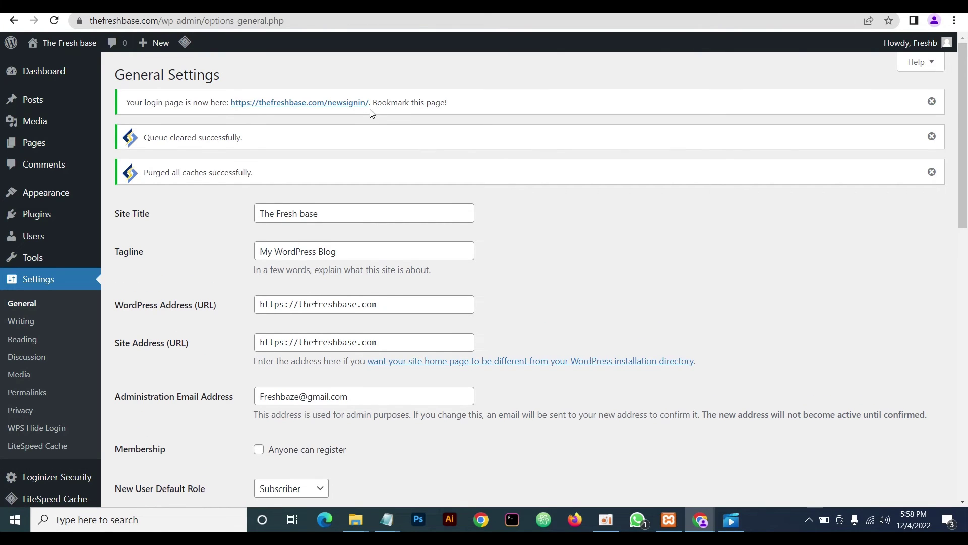
pyautogui.moveTo(369, 104); pyautogui.dragTo(233, 108)
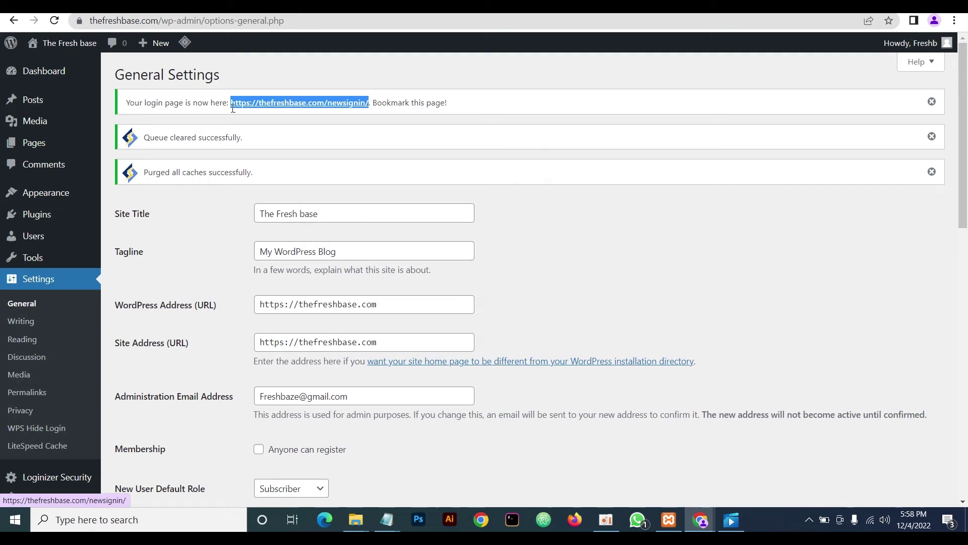
pyautogui.rightClick(240, 105)
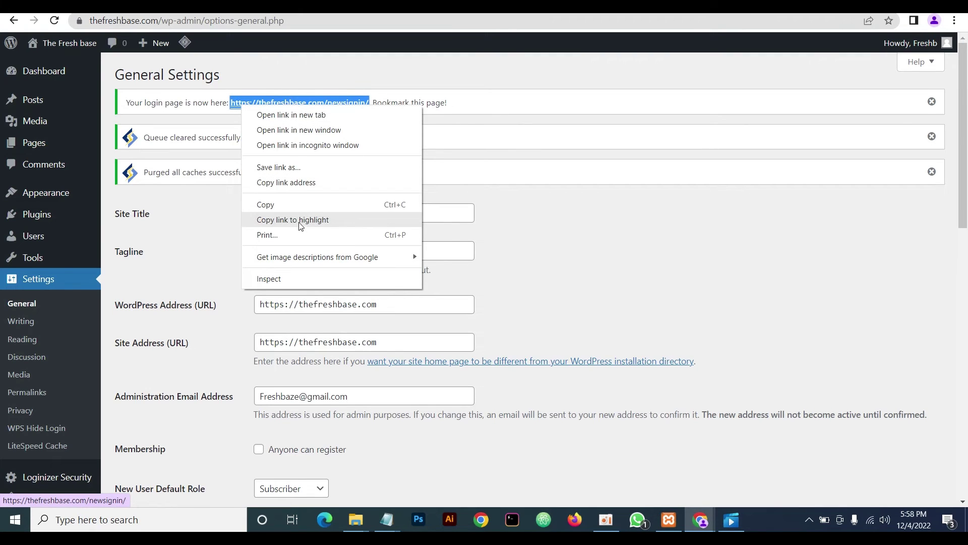
pyautogui.click(276, 202)
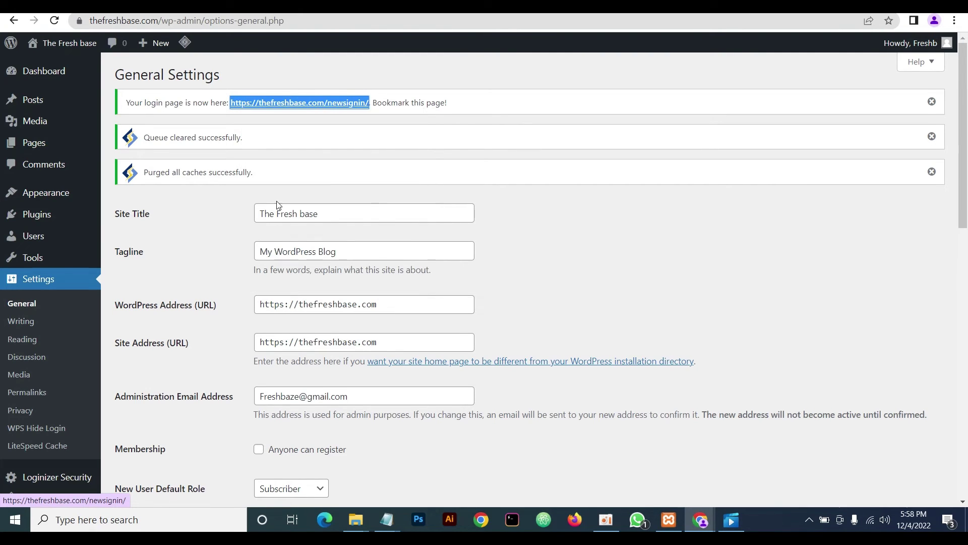
pyautogui.click(630, 182)
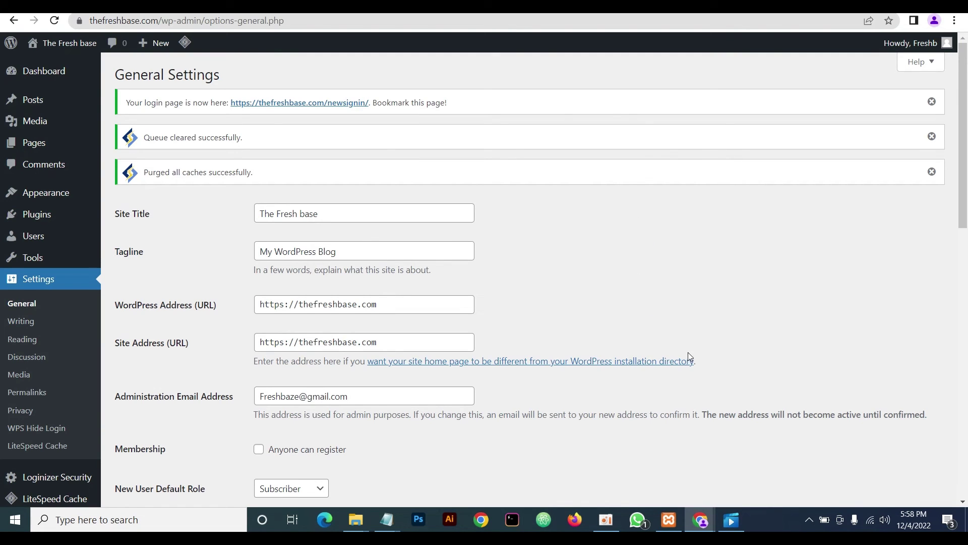
# Step: Paste the copied /newsignin/ address in the private window and load the login form
pyautogui.moveTo(700, 519)
pyautogui.click(769, 458)
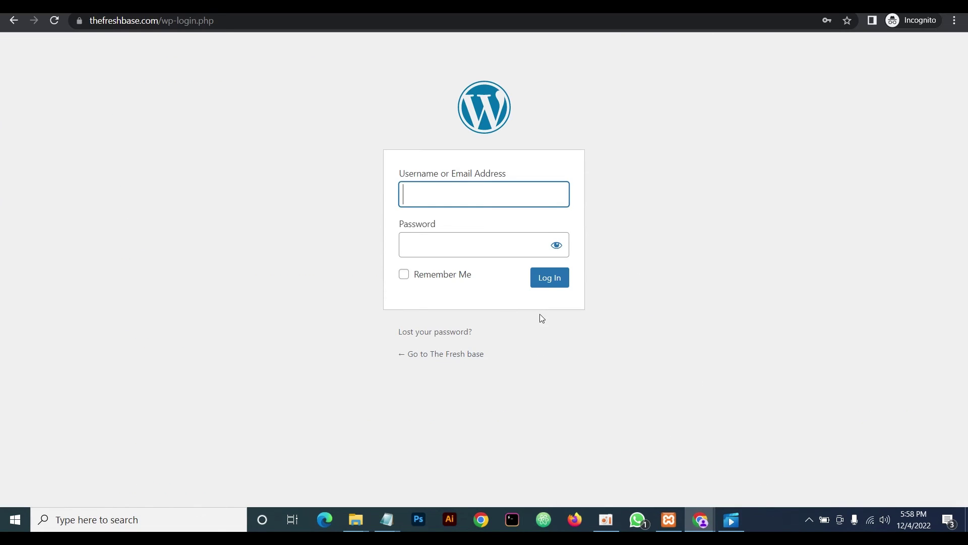
pyautogui.click(230, 21)
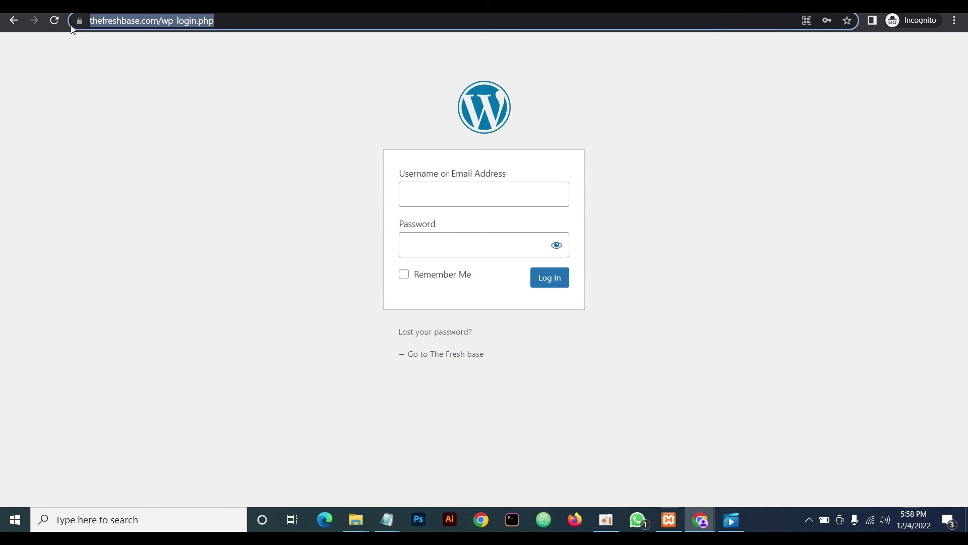
pyautogui.hotkey('ctrl', 'v')
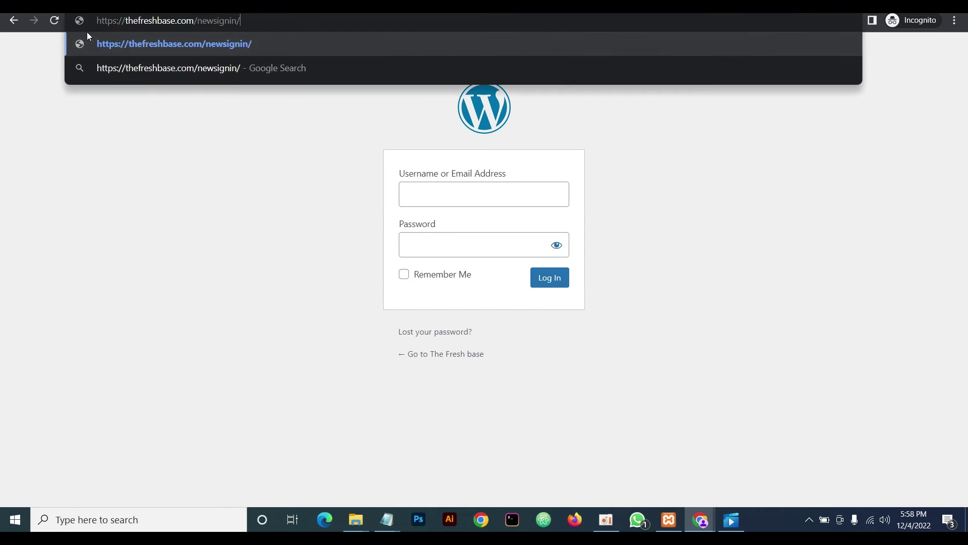
pyautogui.click(222, 46)
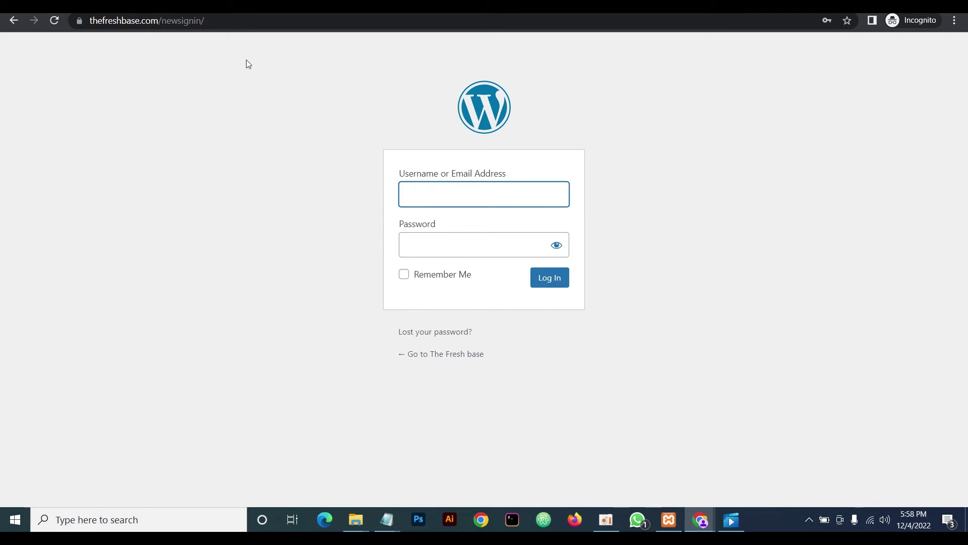
# Step: Change the address from newsignin/ to /login and load it, getting a 404 page
pyautogui.click(219, 21)
pyautogui.press('End')
pyautogui.moveTo(251, 23); pyautogui.dragTo(190, 21)
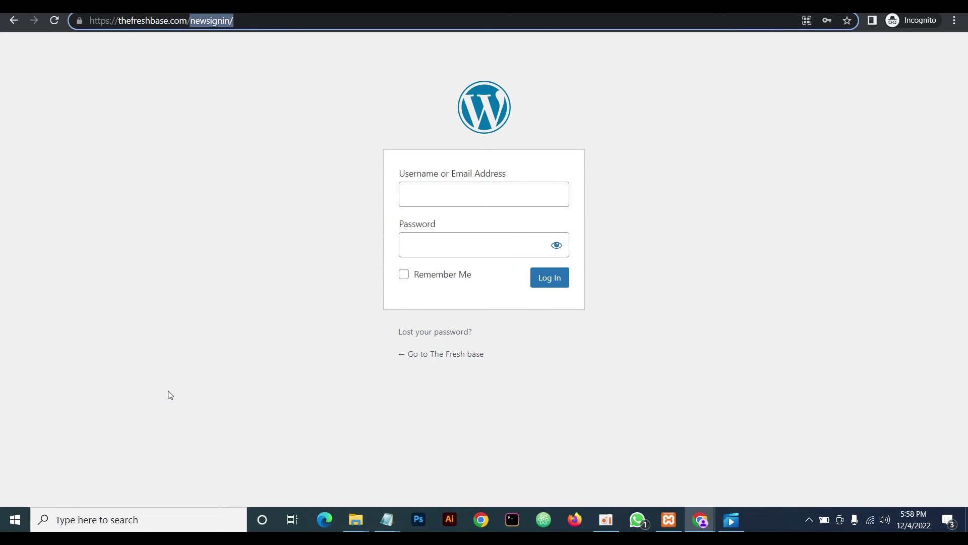
pyautogui.write('login')
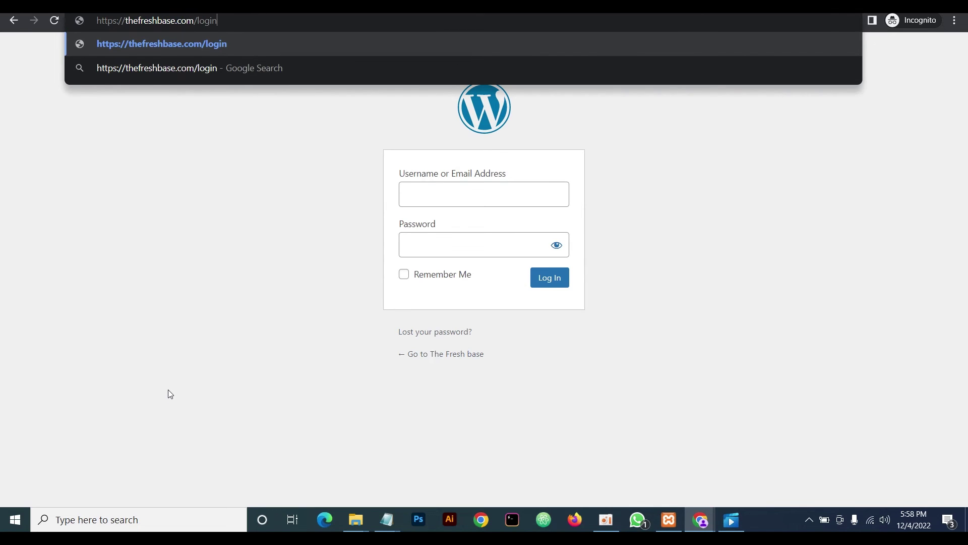
pyautogui.press('Return')
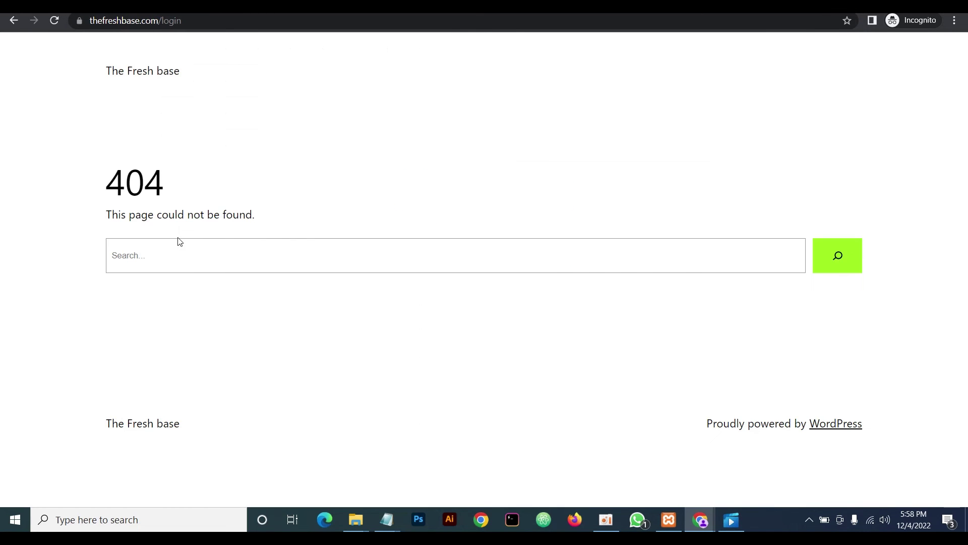
# Step: Load the site's /wp-admin address and confirm it returns a 404
pyautogui.click(187, 20)
pyautogui.moveTo(187, 20); pyautogui.dragTo(160, 20)
pyautogui.write('w')
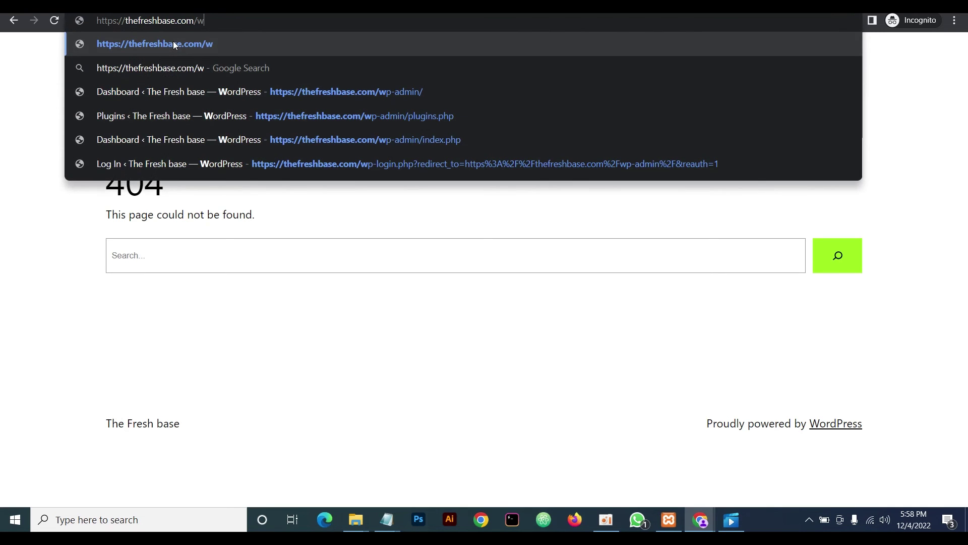
pyautogui.write('p-a')
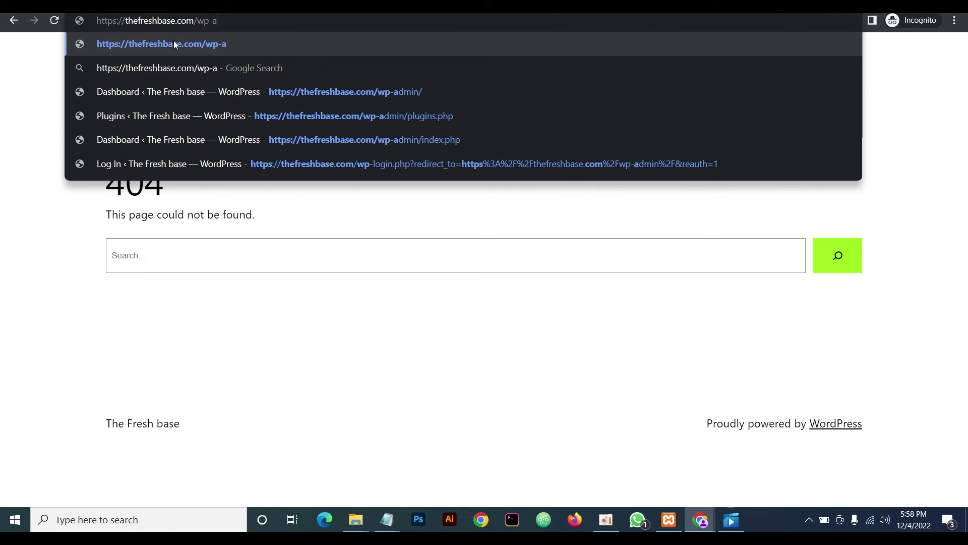
pyautogui.write('dmin')
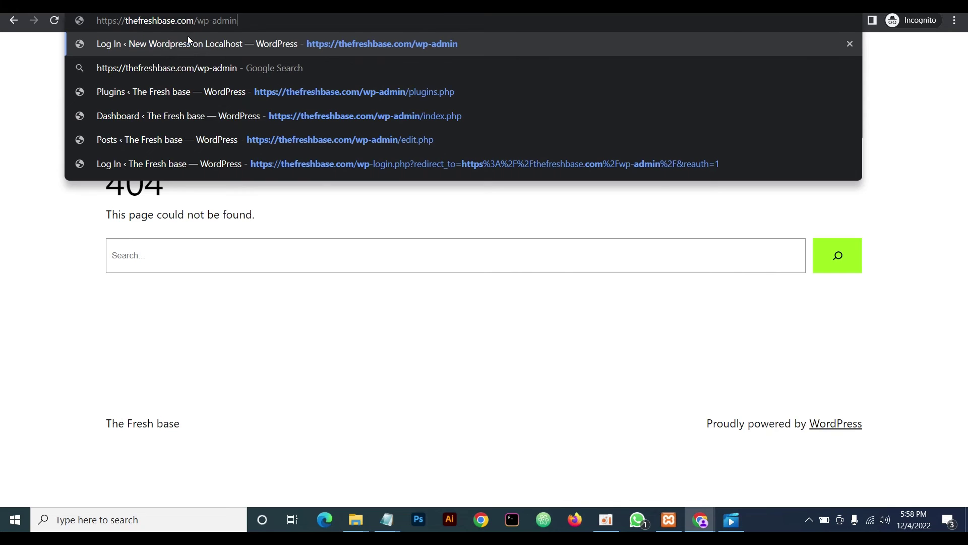
pyautogui.click(236, 46)
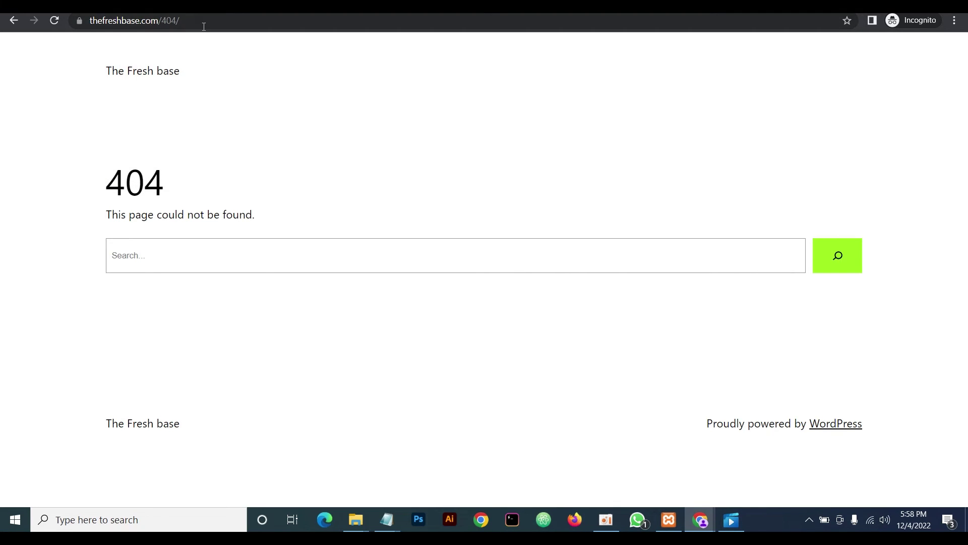
# Step: Load the /wp-login.php address and confirm it also returns a 404
pyautogui.moveTo(180, 22); pyautogui.dragTo(163, 24)
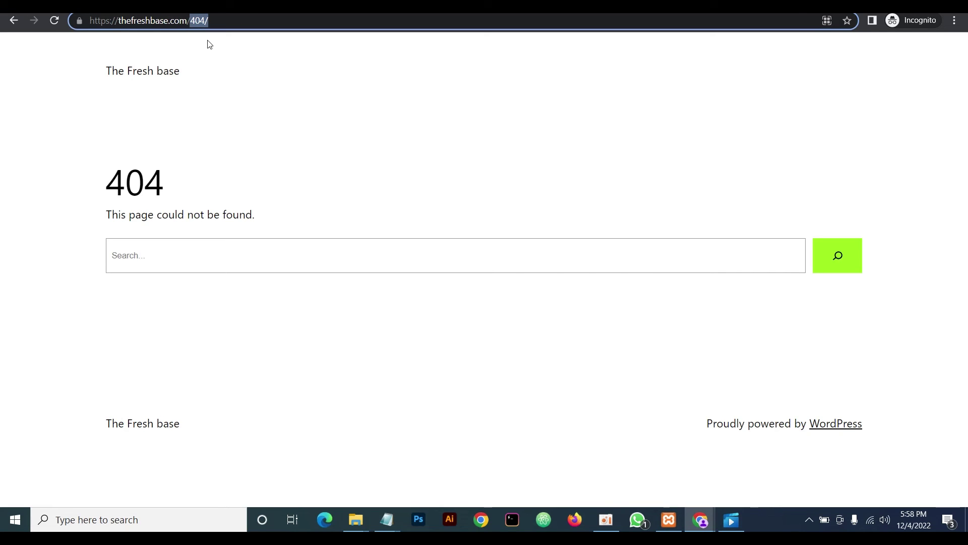
pyautogui.write('wp-')
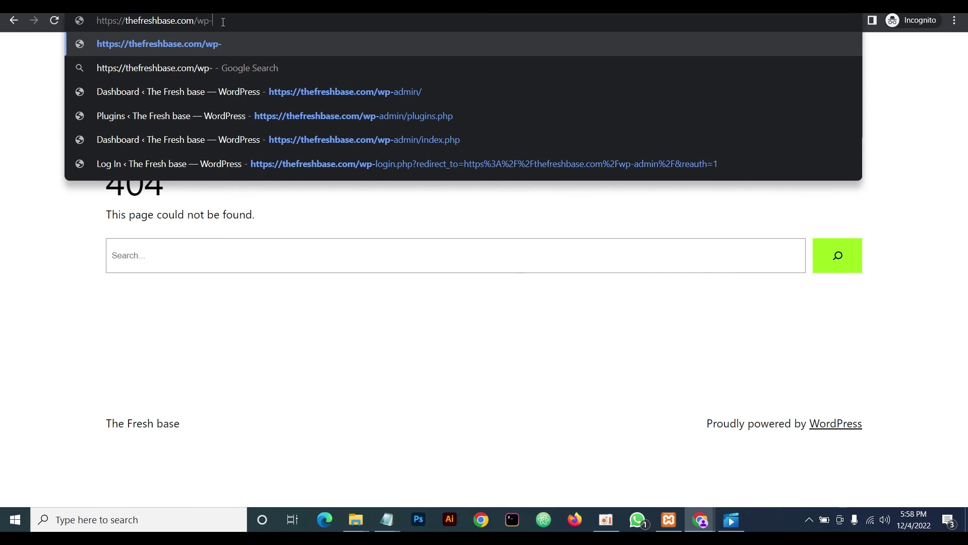
pyautogui.write('login')
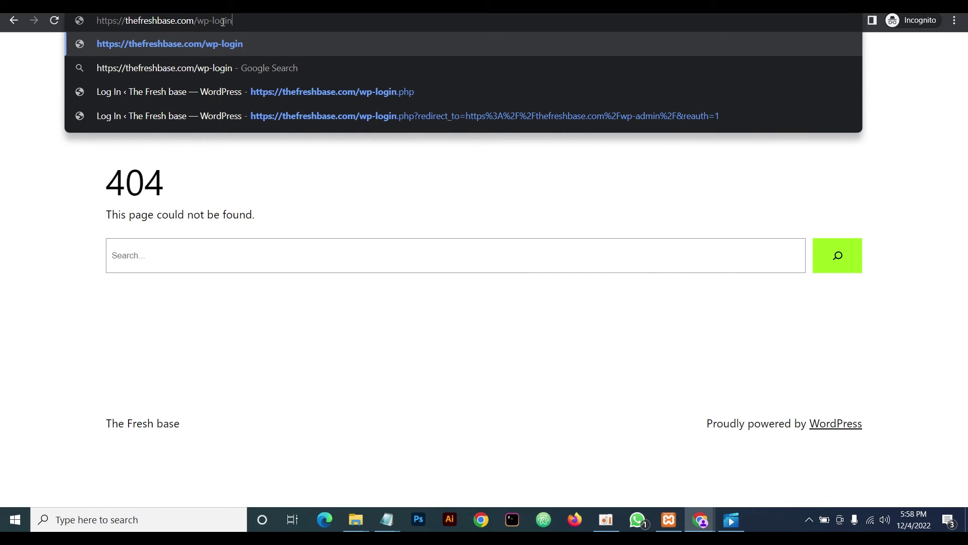
pyautogui.write('.php')
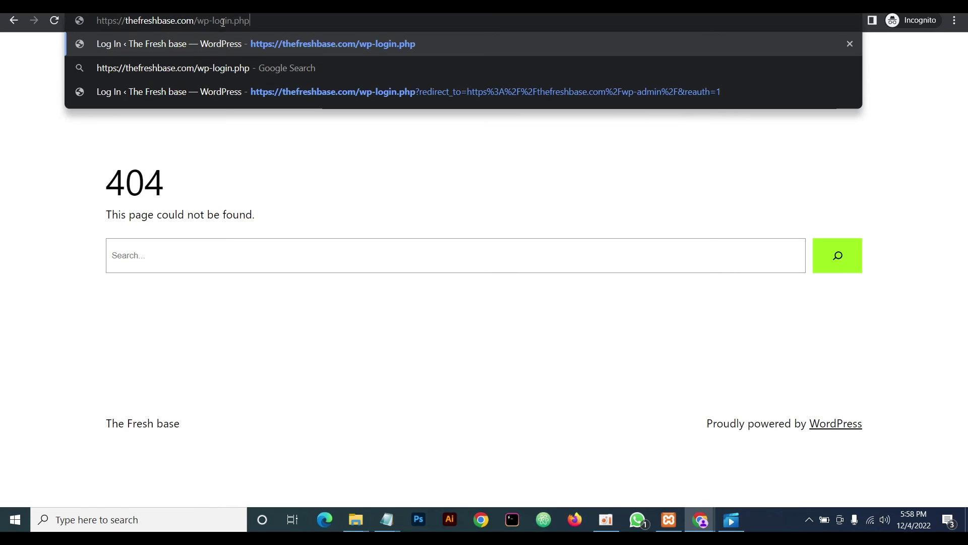
pyautogui.click(289, 46)
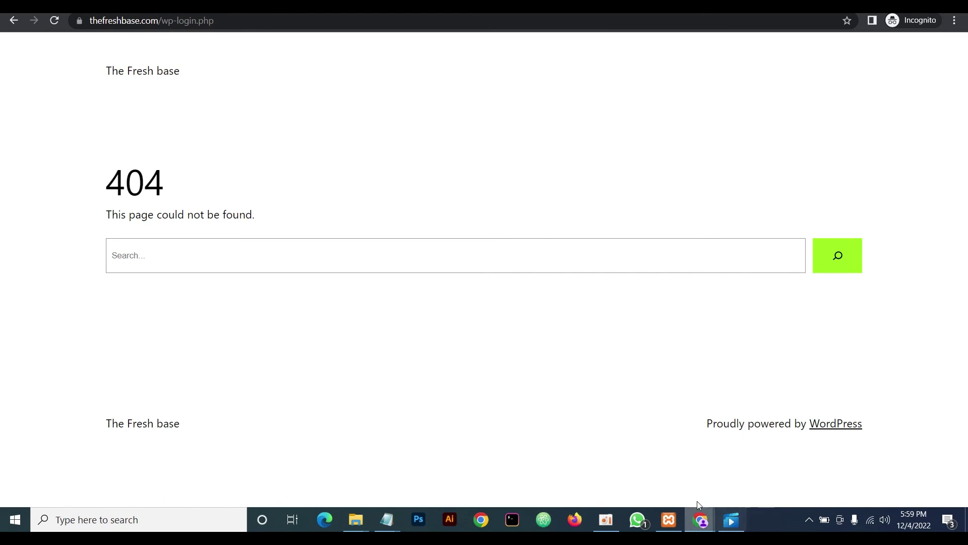
# Step: Back in the logged-in window, scroll General Settings to check login url newsignin and redirection 404
pyautogui.moveTo(700, 520)
pyautogui.click(636, 475)
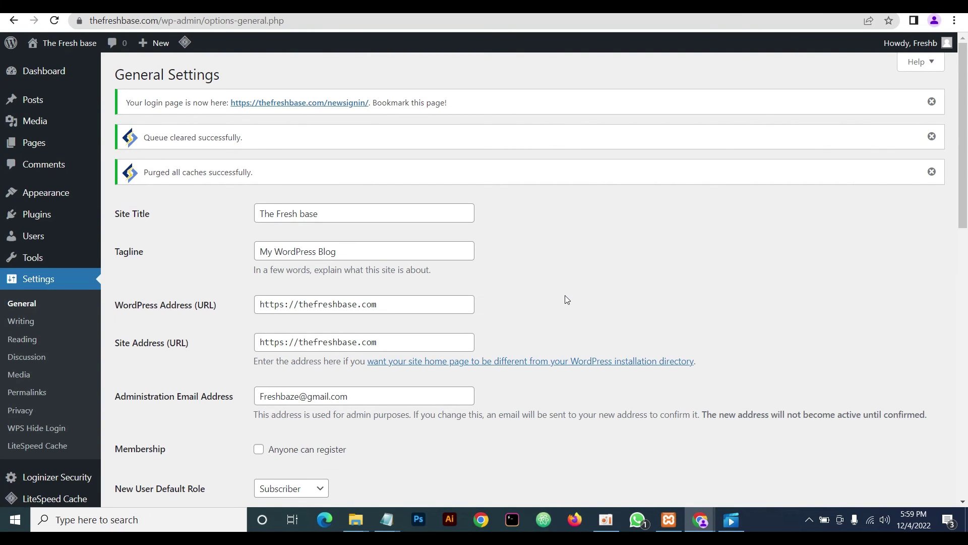
pyautogui.scroll(-1, 564, 296)
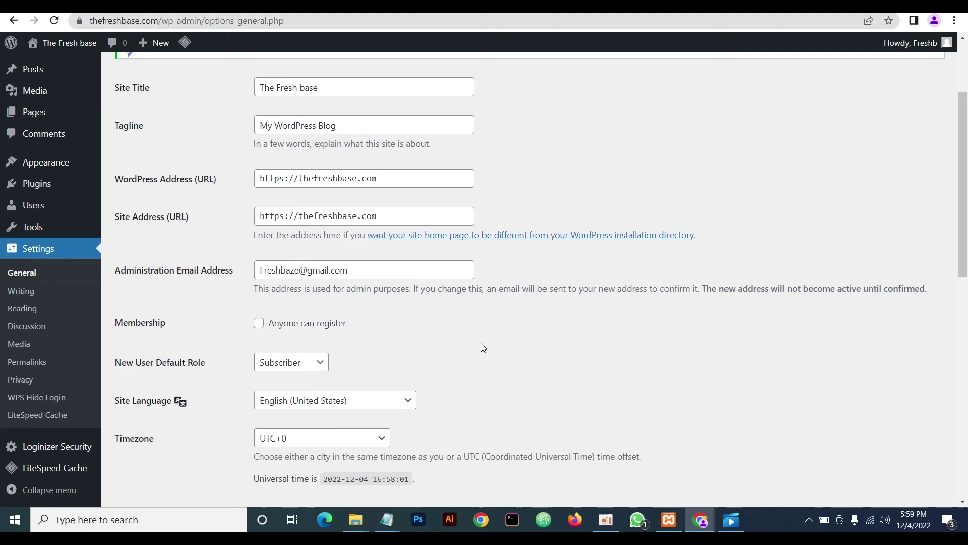
pyautogui.scroll(-2, 481, 342)
pyautogui.scroll(-1, 487, 328)
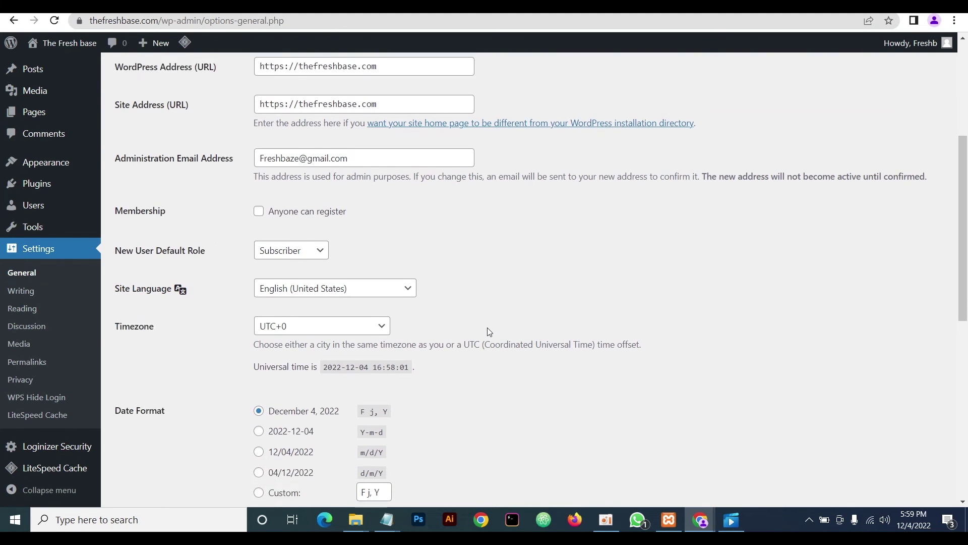
pyautogui.scroll(-3, 492, 325)
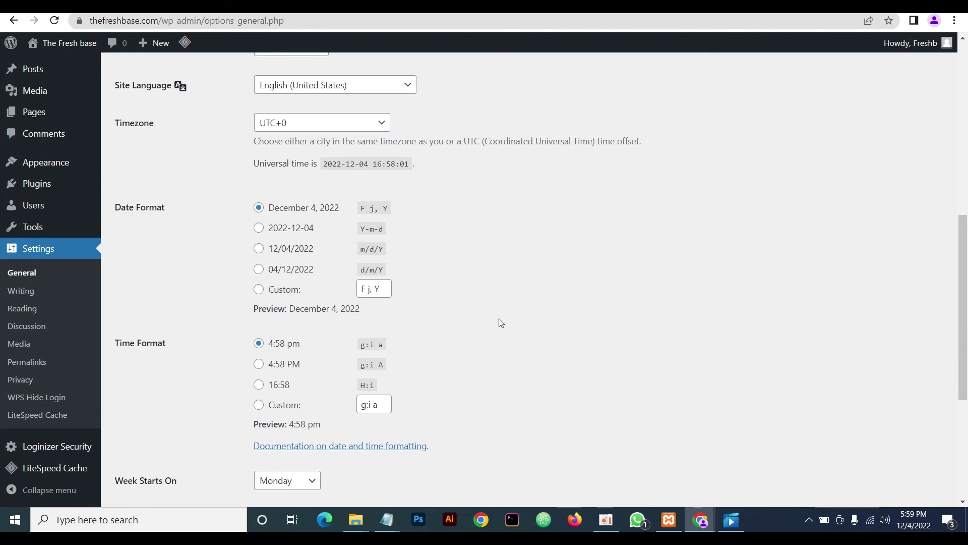
pyautogui.scroll(-2, 500, 323)
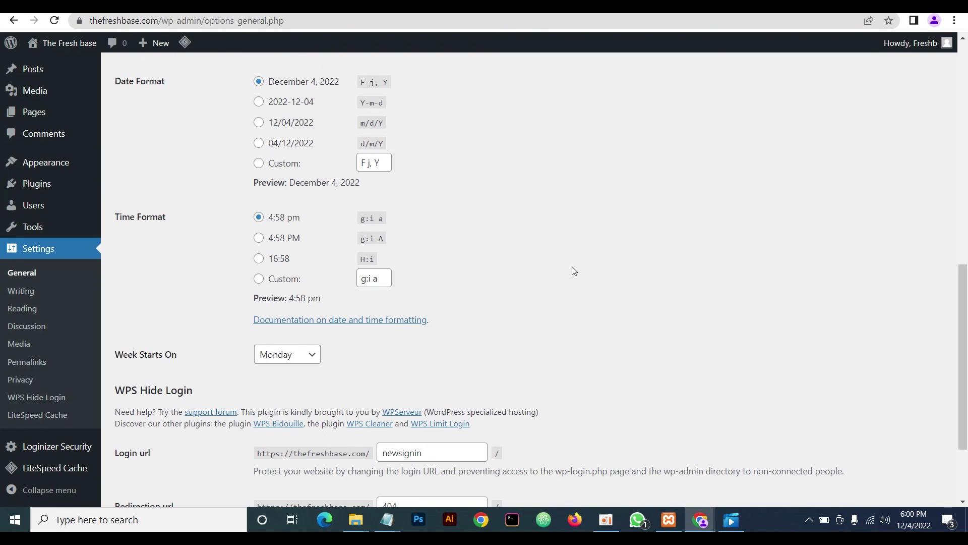
pyautogui.scroll(-3, 570, 268)
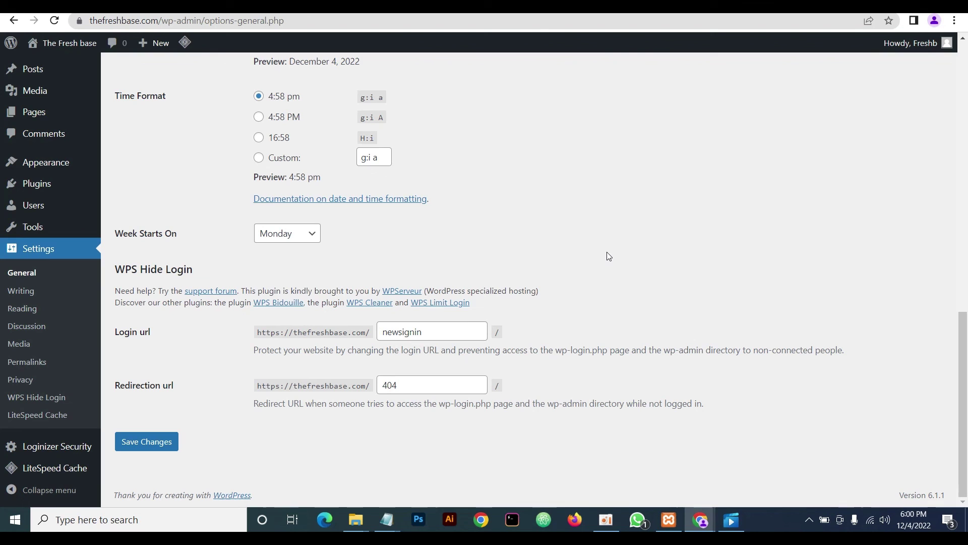
pyautogui.scroll(5, 608, 256)
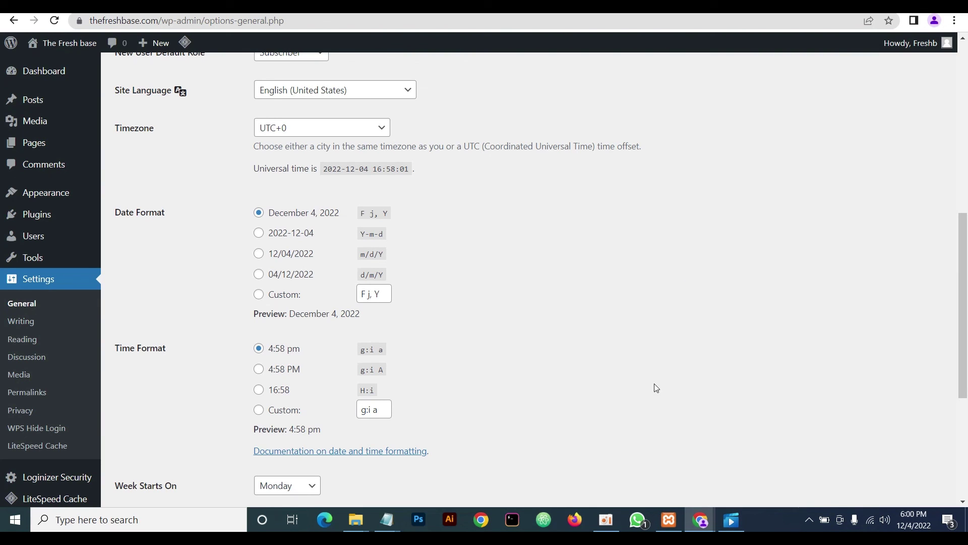
# Step: Switch back to the incognito window and go back past the 404 page to the /newsignin/ login form
pyautogui.moveTo(704, 528)
pyautogui.click(759, 474)
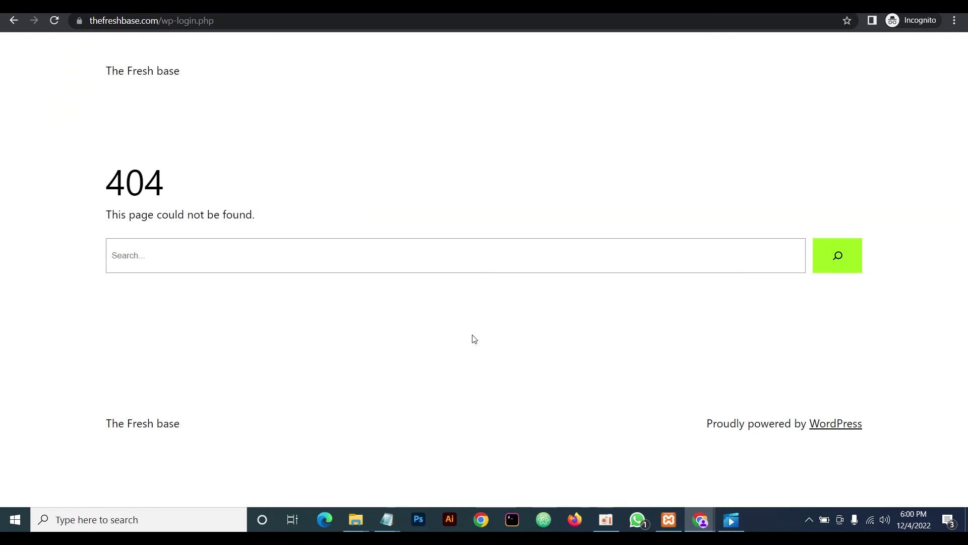
pyautogui.click(13, 21)
pyautogui.click(14, 21)
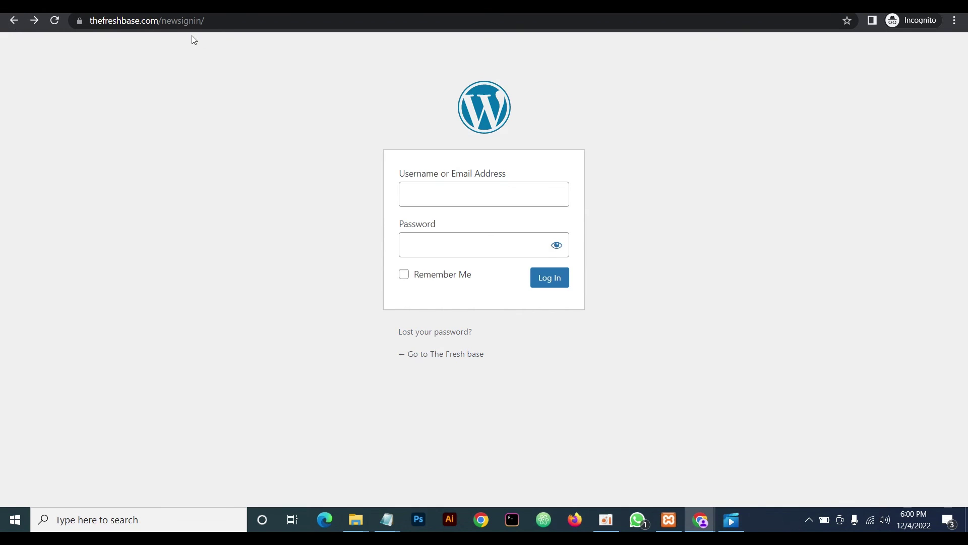